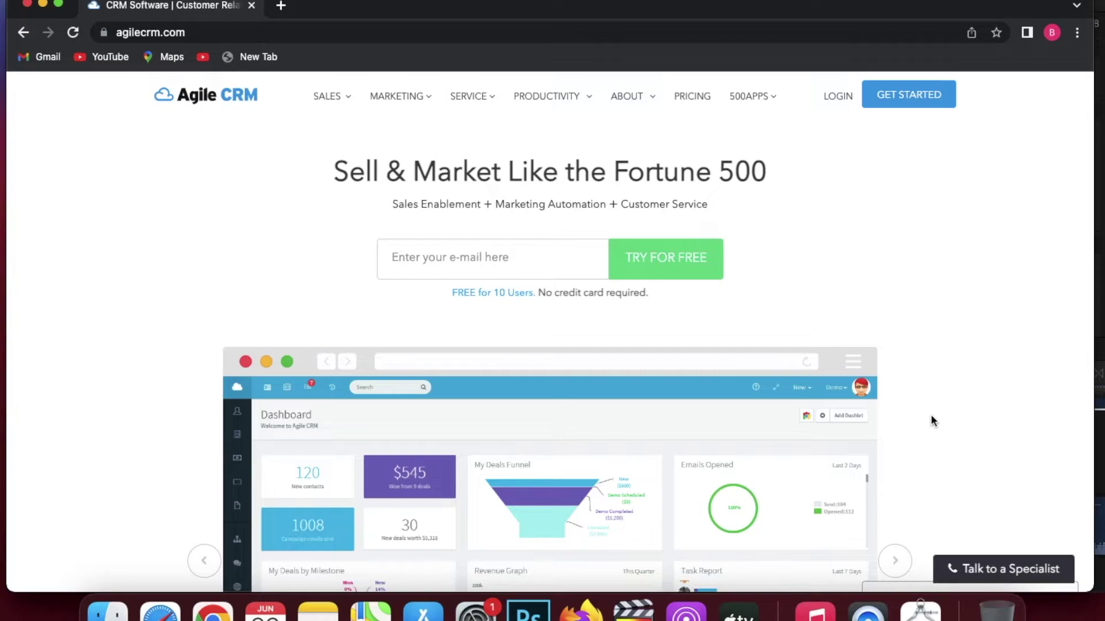
Scroll down through the agilecrm.com homepage to review the product's features.
{"action": "scroll", "coordinate": [931, 415], "scroll_direction": "down", "scroll_amount": 1}
{"action": "scroll", "coordinate": [930, 415], "scroll_direction": "up", "scroll_amount": 1}
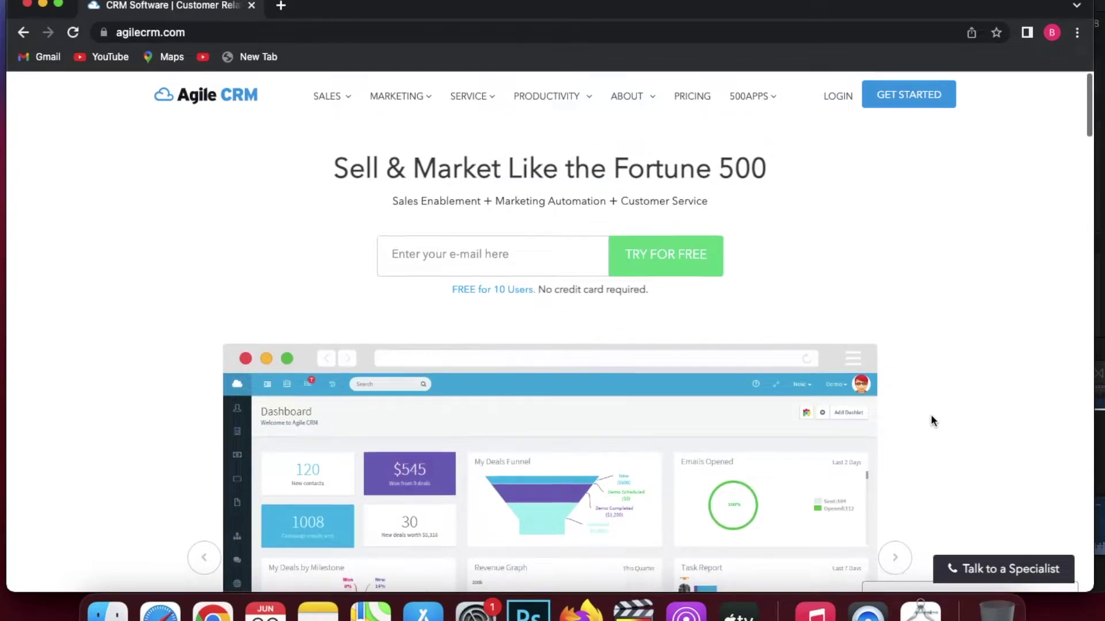
{"action": "scroll", "coordinate": [932, 421], "scroll_direction": "down", "scroll_amount": 4}
{"action": "scroll", "coordinate": [932, 421], "scroll_direction": "down", "scroll_amount": 3}
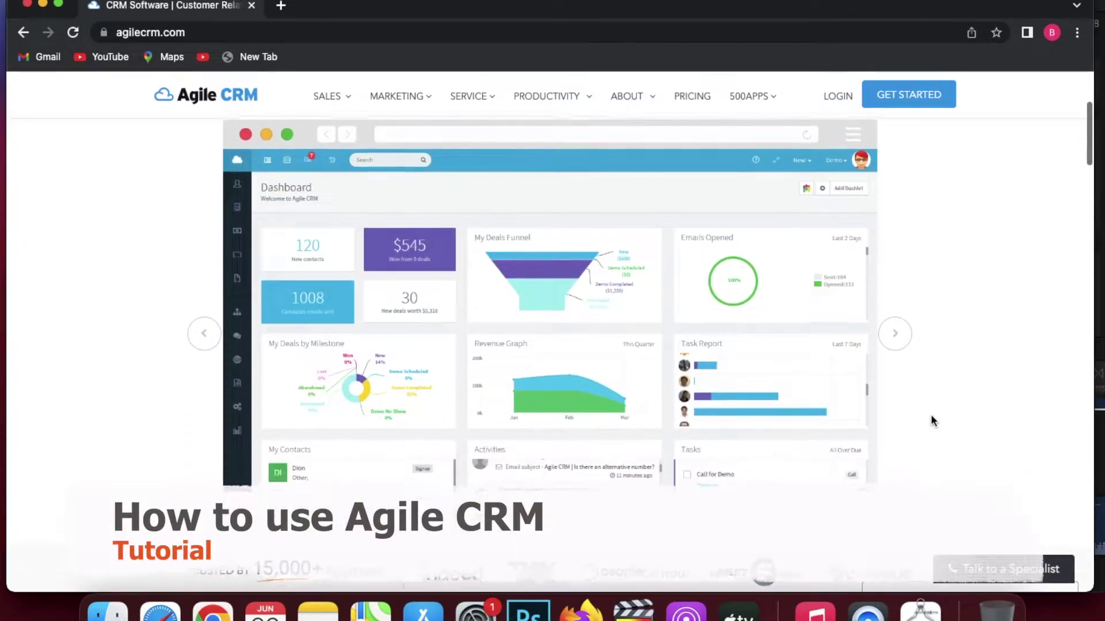
{"action": "scroll", "coordinate": [932, 420], "scroll_direction": "down", "scroll_amount": 3}
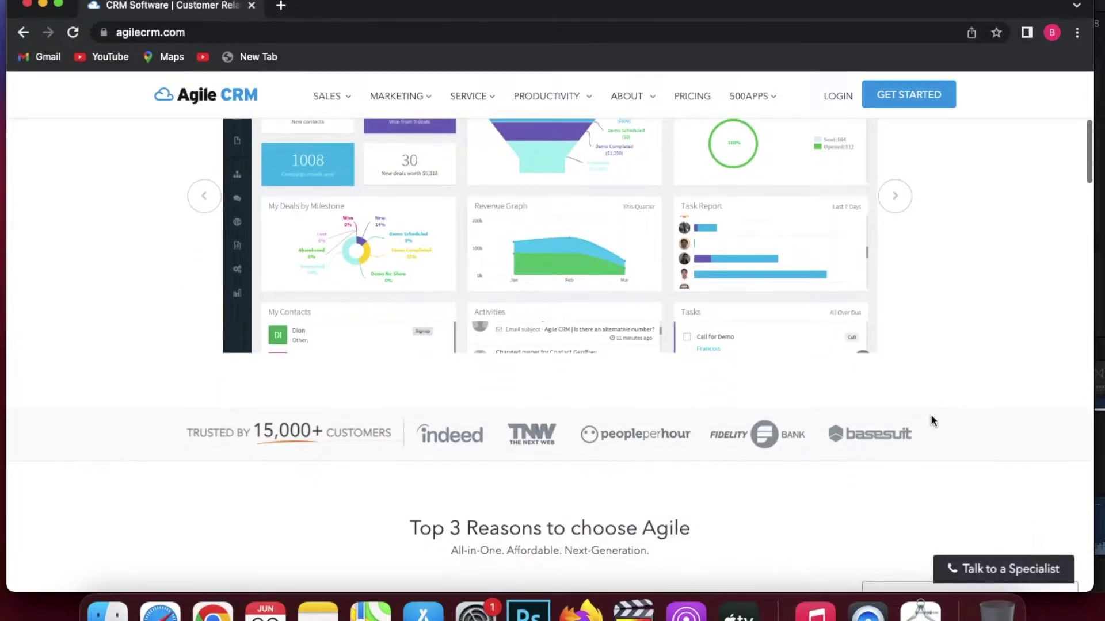
{"action": "scroll", "coordinate": [933, 422], "scroll_direction": "down", "scroll_amount": 2}
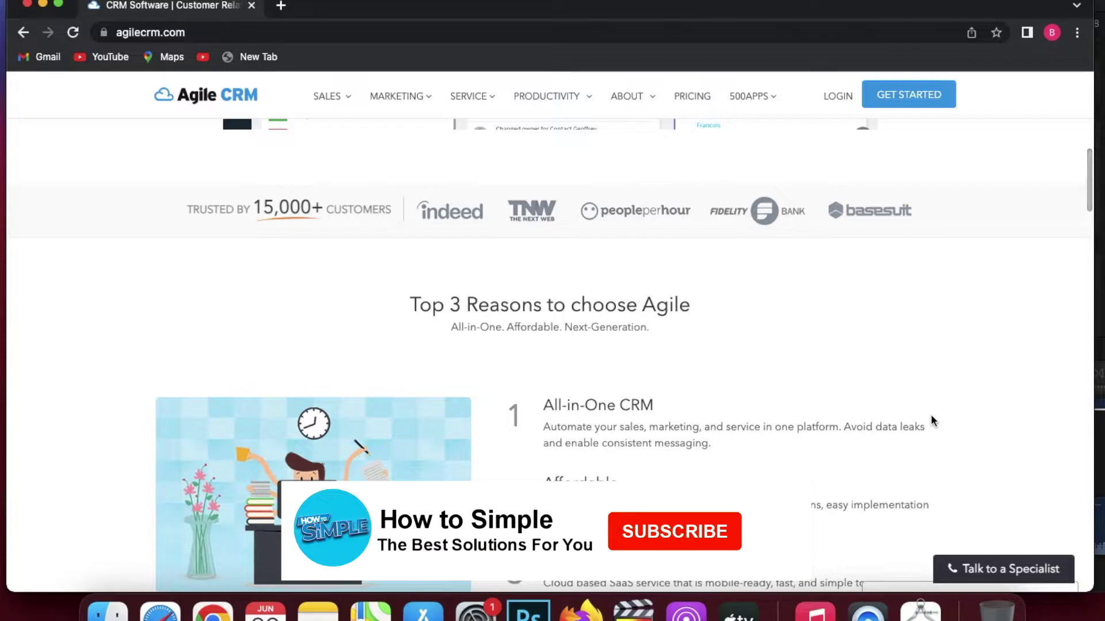
{"action": "scroll", "coordinate": [933, 422], "scroll_direction": "down", "scroll_amount": 2}
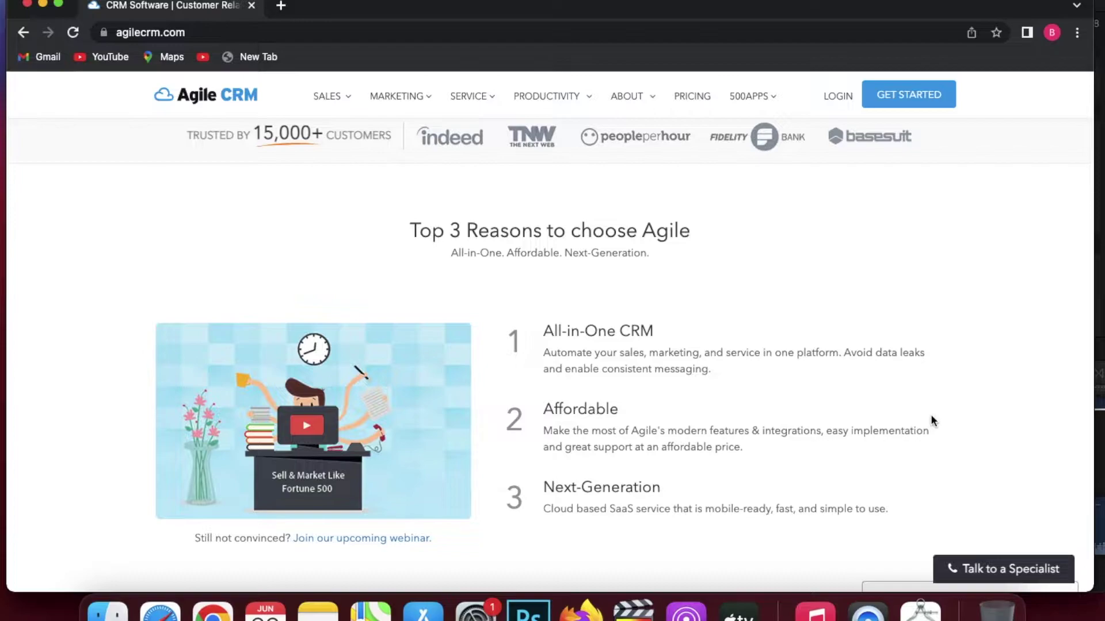
{"action": "scroll", "coordinate": [932, 417], "scroll_direction": "down", "scroll_amount": 6}
{"action": "scroll", "coordinate": [932, 420], "scroll_direction": "down", "scroll_amount": 4}
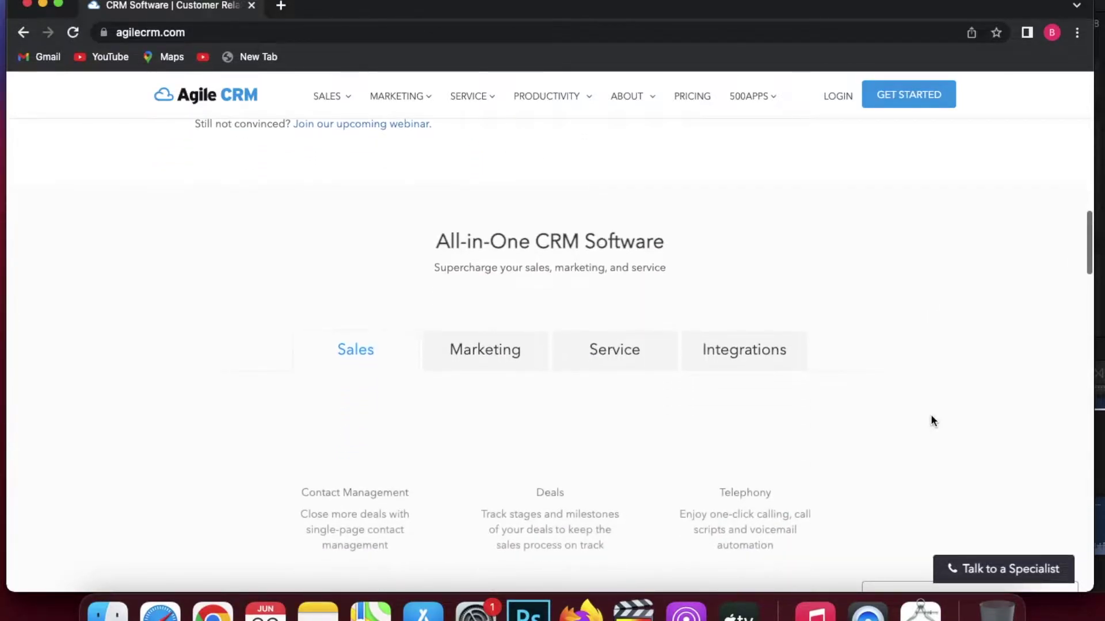
{"action": "scroll", "coordinate": [933, 420], "scroll_direction": "down", "scroll_amount": 2}
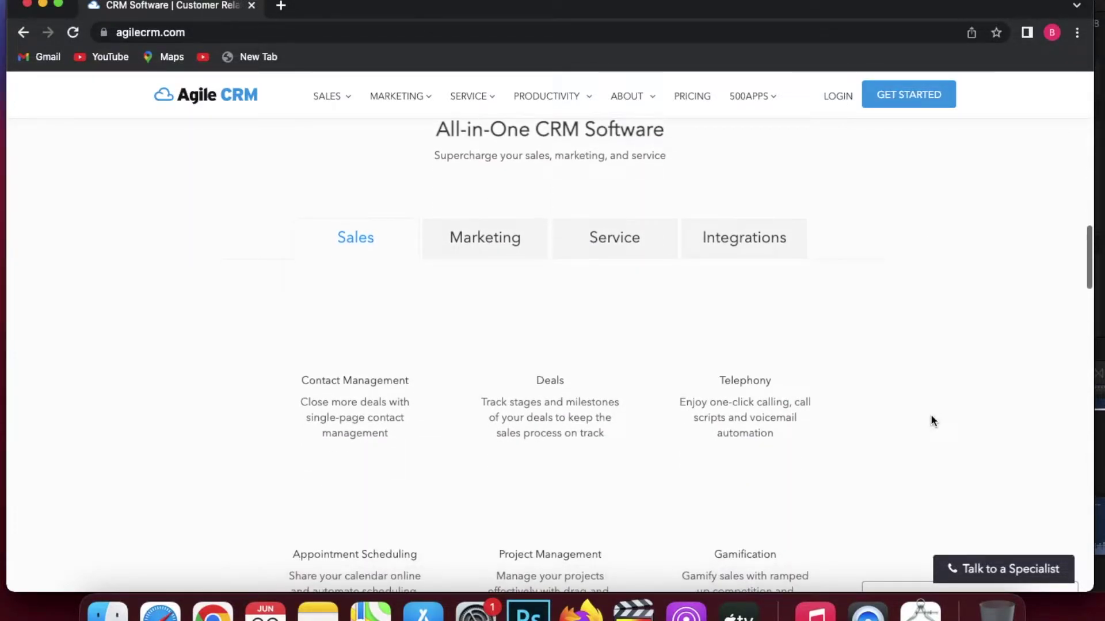
{"action": "scroll", "coordinate": [932, 421], "scroll_direction": "down", "scroll_amount": 2}
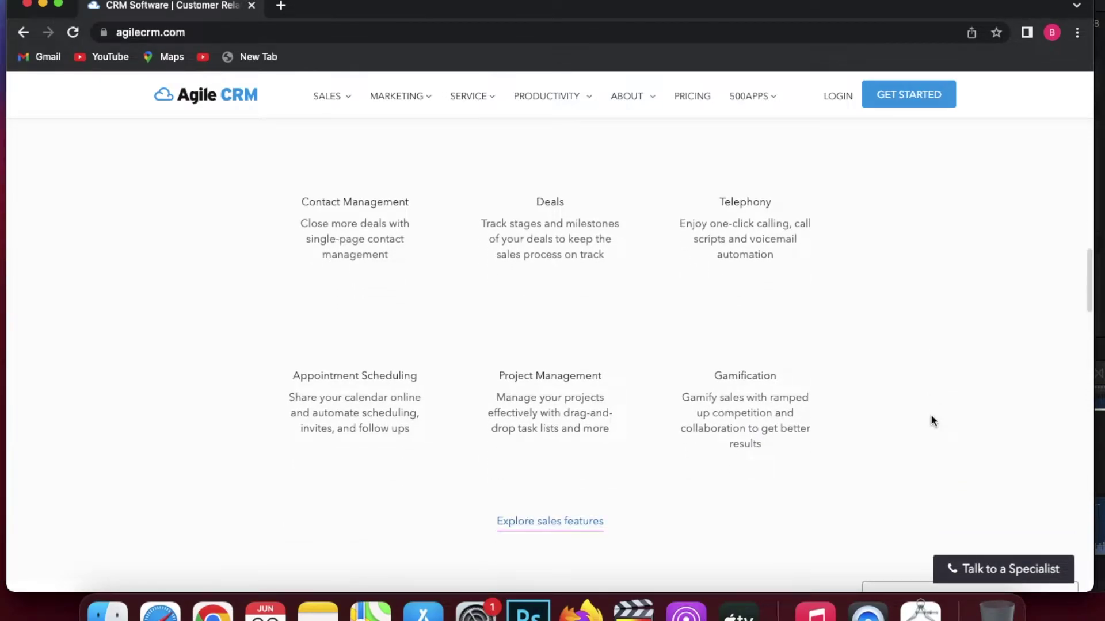
{"action": "scroll", "coordinate": [933, 420], "scroll_direction": "down", "scroll_amount": 1}
{"action": "scroll", "coordinate": [933, 421], "scroll_direction": "down", "scroll_amount": 2}
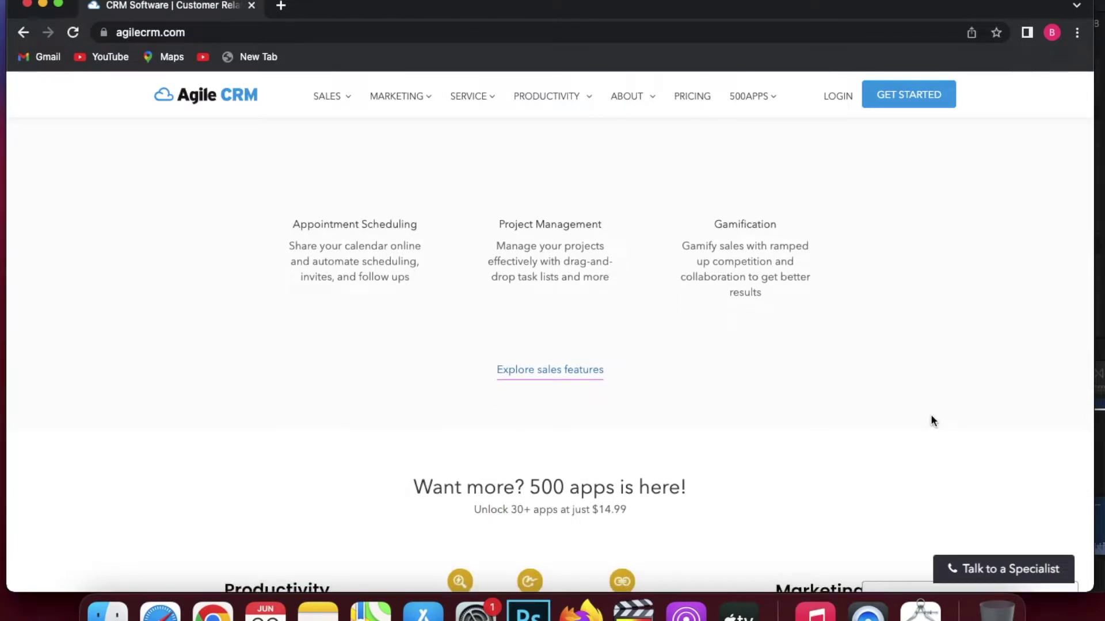
{"action": "scroll", "coordinate": [933, 421], "scroll_direction": "down", "scroll_amount": 1}
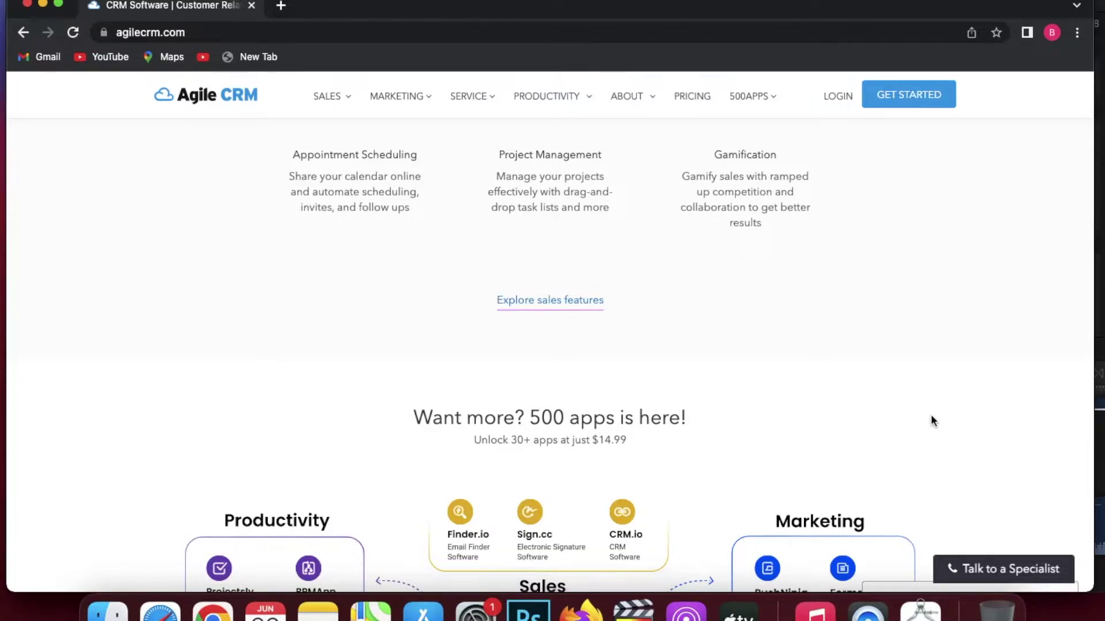
{"action": "scroll", "coordinate": [933, 421], "scroll_direction": "down", "scroll_amount": 1}
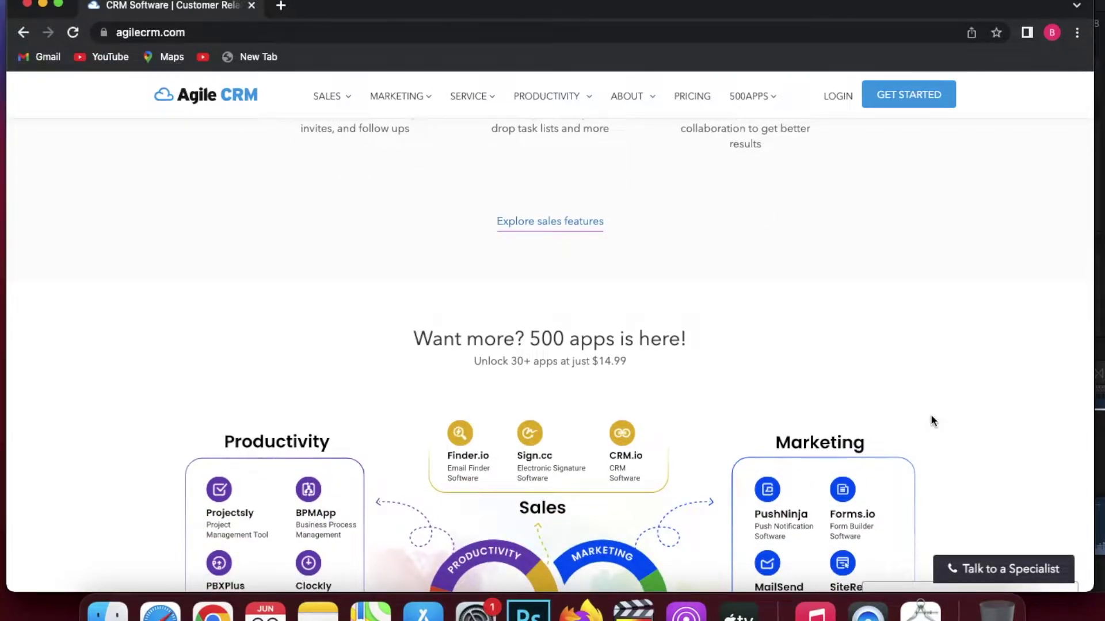
{"action": "scroll", "coordinate": [933, 420], "scroll_direction": "down", "scroll_amount": 2}
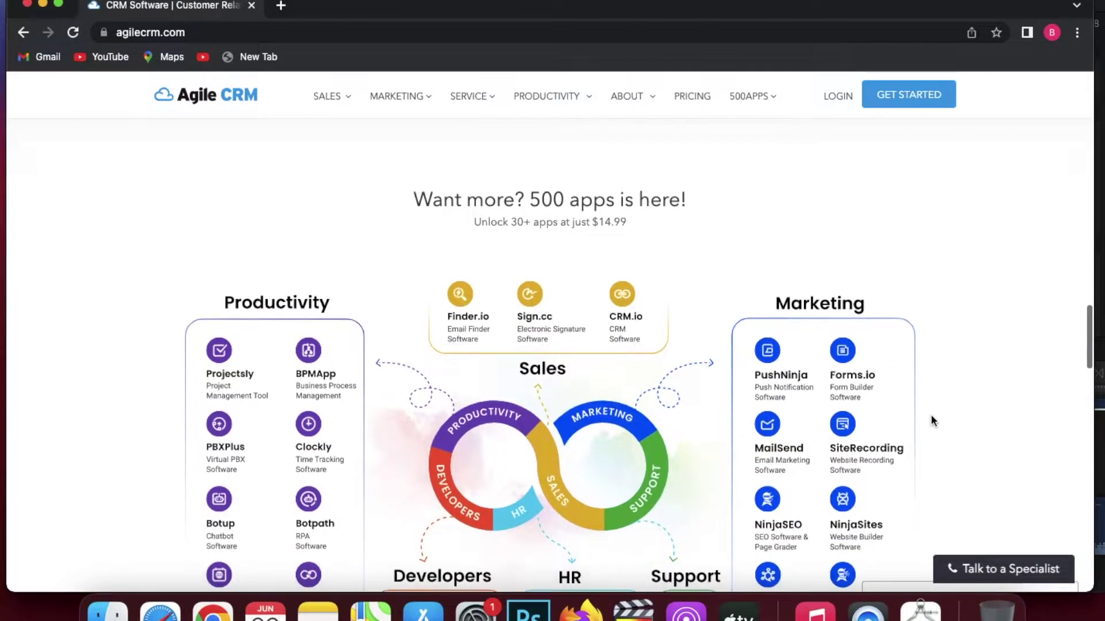
{"action": "scroll", "coordinate": [933, 421], "scroll_direction": "down", "scroll_amount": 1}
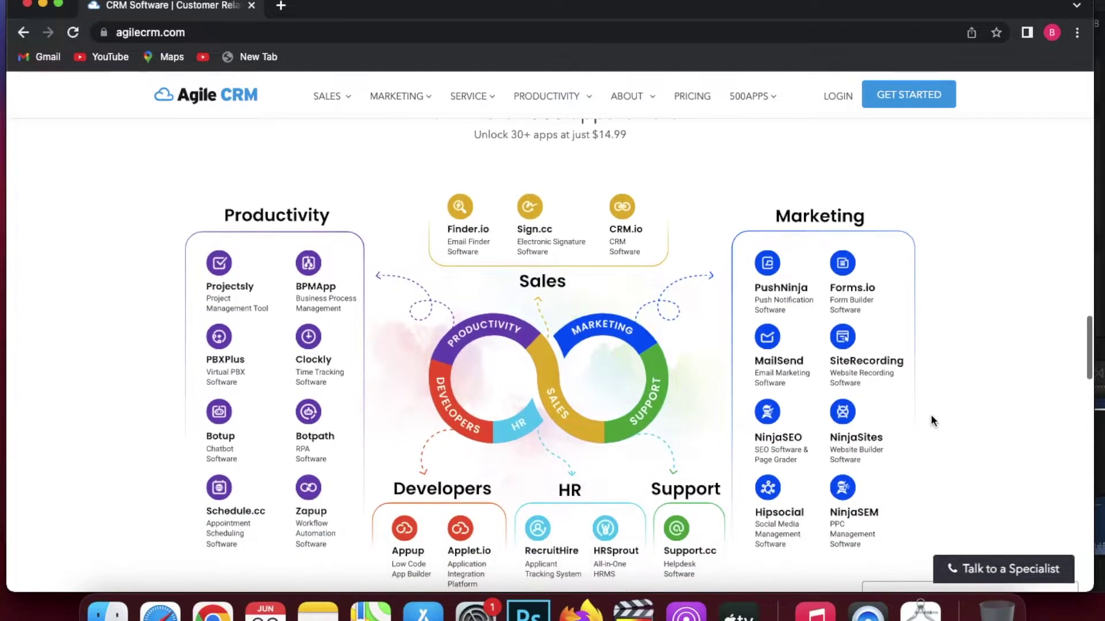
{"action": "scroll", "coordinate": [933, 420], "scroll_direction": "down", "scroll_amount": 2}
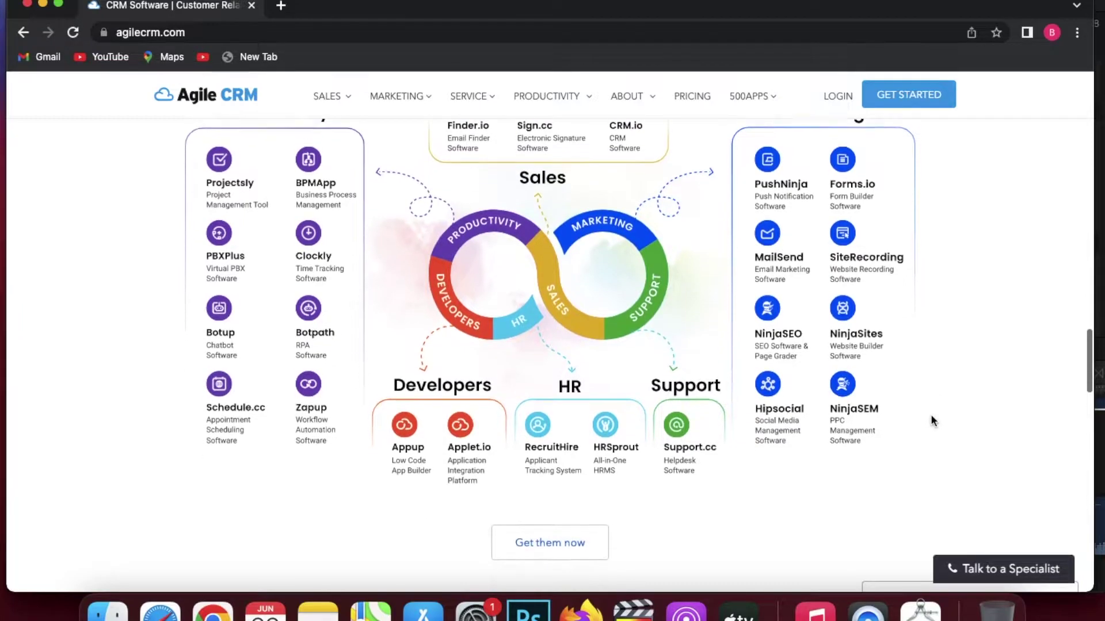
{"action": "scroll", "coordinate": [933, 421], "scroll_direction": "down", "scroll_amount": 2}
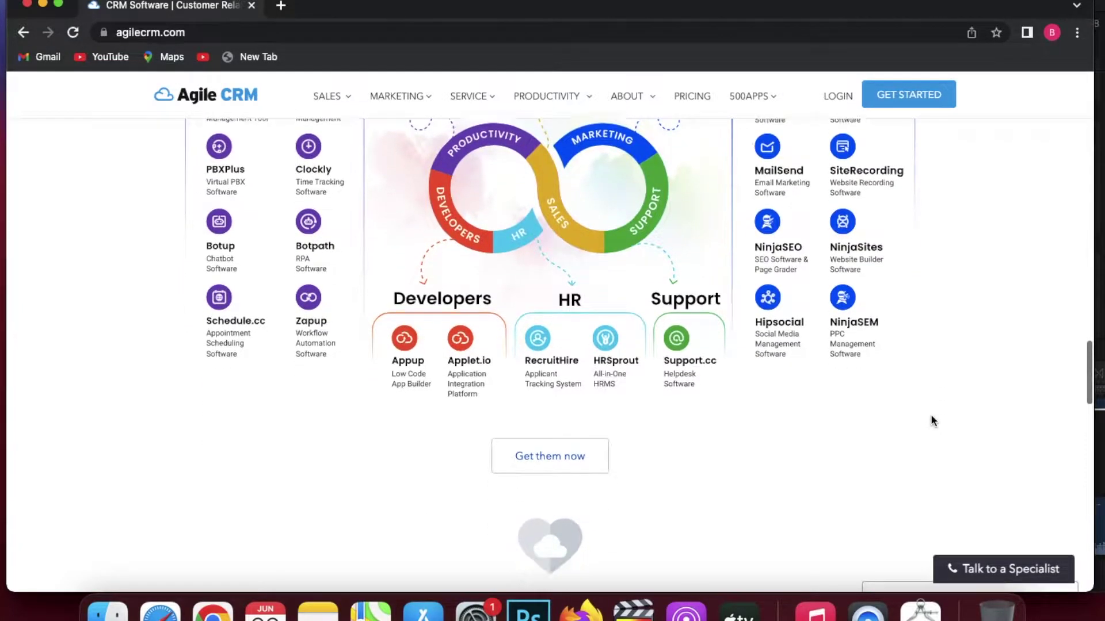
{"action": "scroll", "coordinate": [933, 421], "scroll_direction": "down", "scroll_amount": 2}
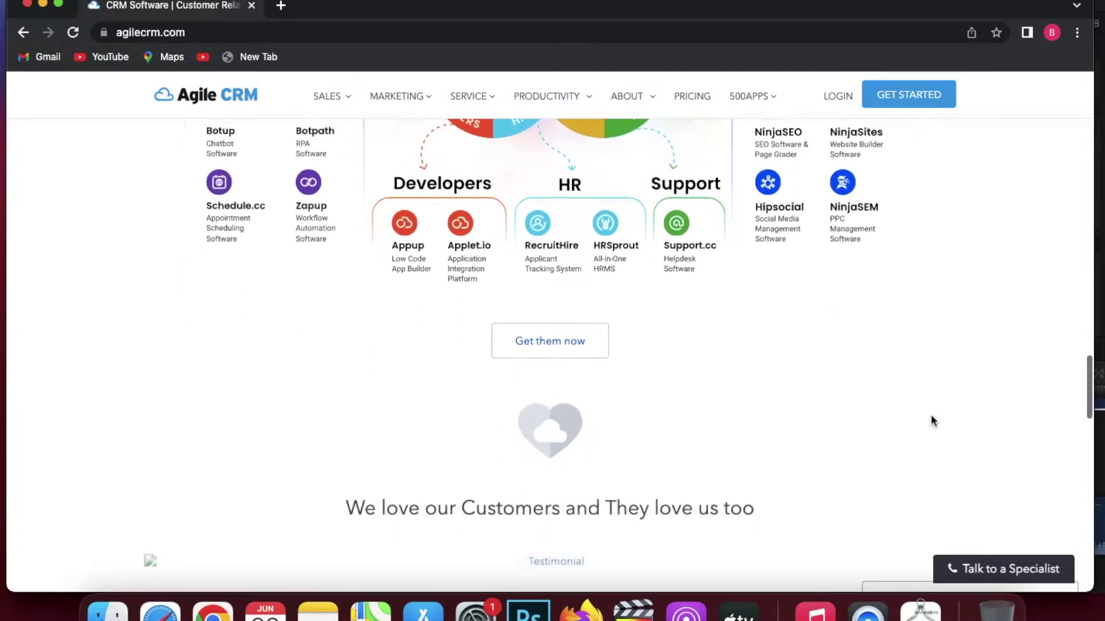
{"action": "scroll", "coordinate": [933, 421], "scroll_direction": "down", "scroll_amount": 1}
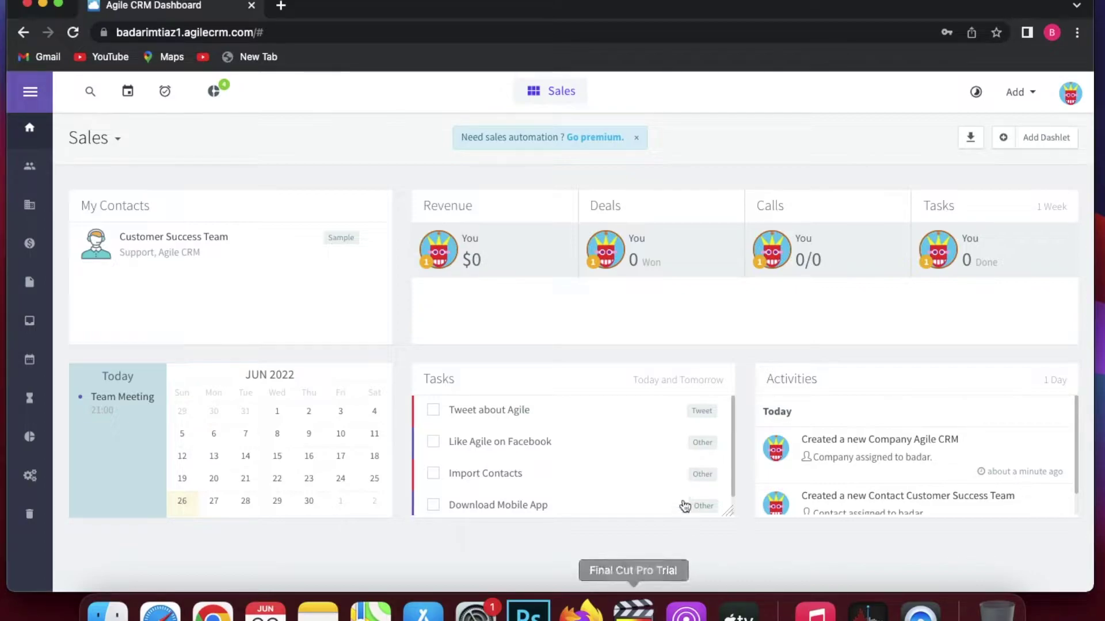
Expand and collapse the sidebar's section list, then bring up the Add Dashlets choices.
{"action": "scroll", "coordinate": [683, 504], "scroll_direction": "down", "scroll_amount": 2}
{"action": "scroll", "coordinate": [684, 486], "scroll_direction": "up", "scroll_amount": 2}
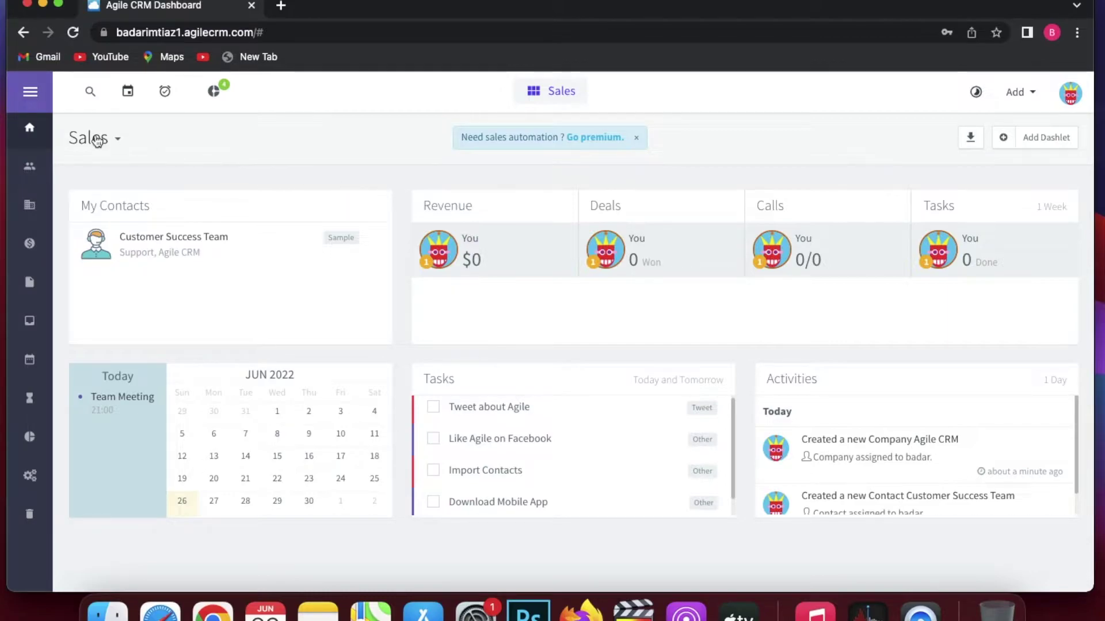
{"action": "left_click", "coordinate": [24, 97]}
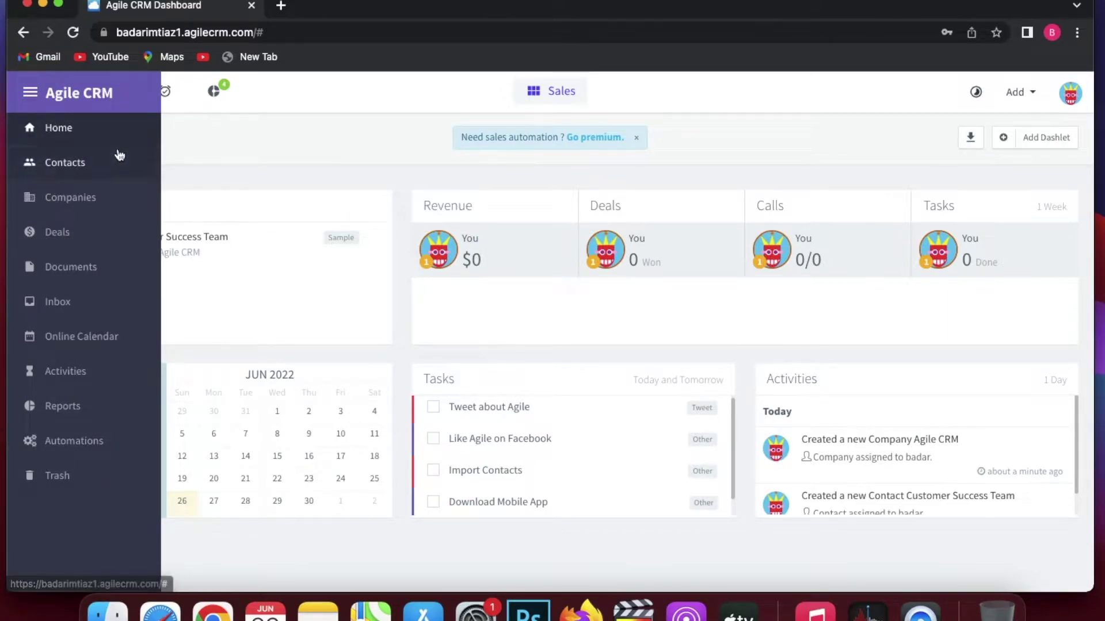
{"action": "left_click", "coordinate": [104, 129]}
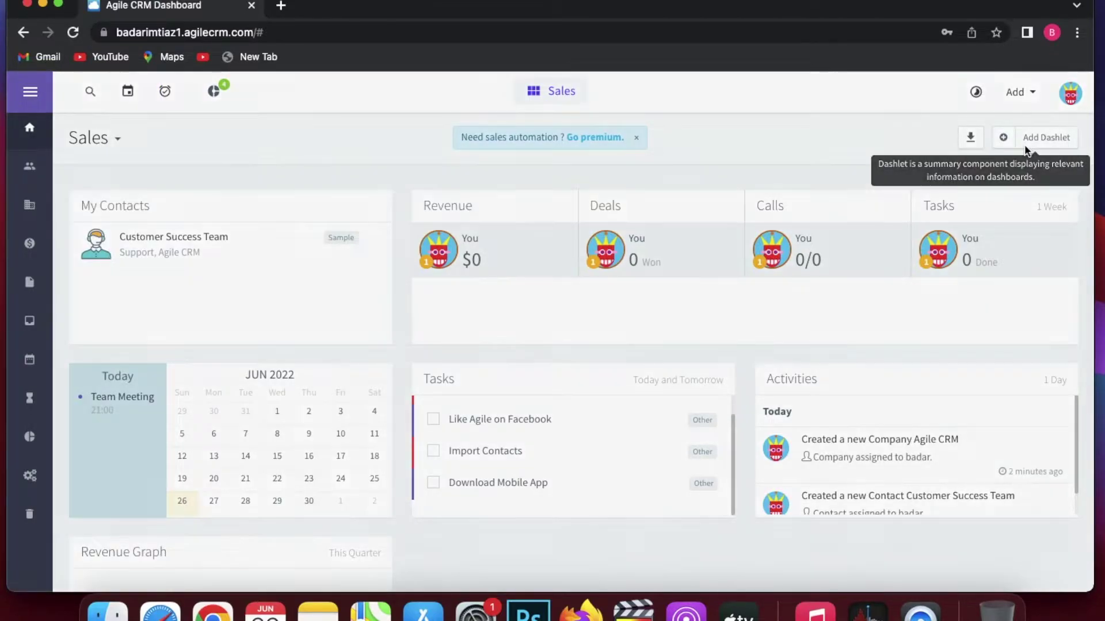
{"action": "left_click", "coordinate": [1026, 146]}
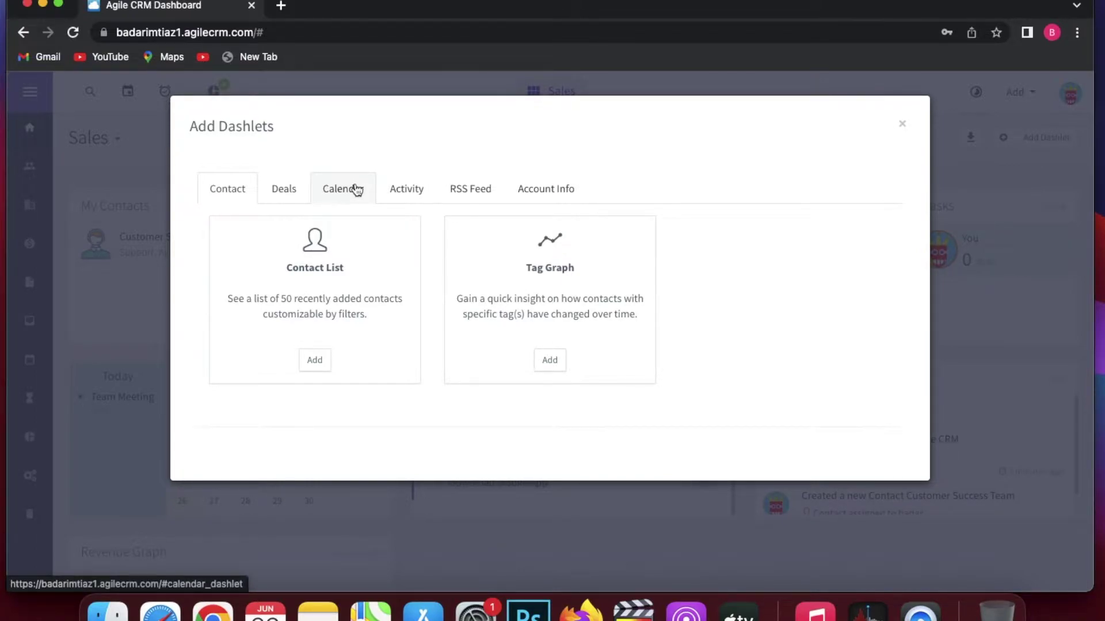
Review the Activity dashlets, close Add Dashlets without adding one, and check the Add dropdown.
{"action": "left_click", "coordinate": [406, 190]}
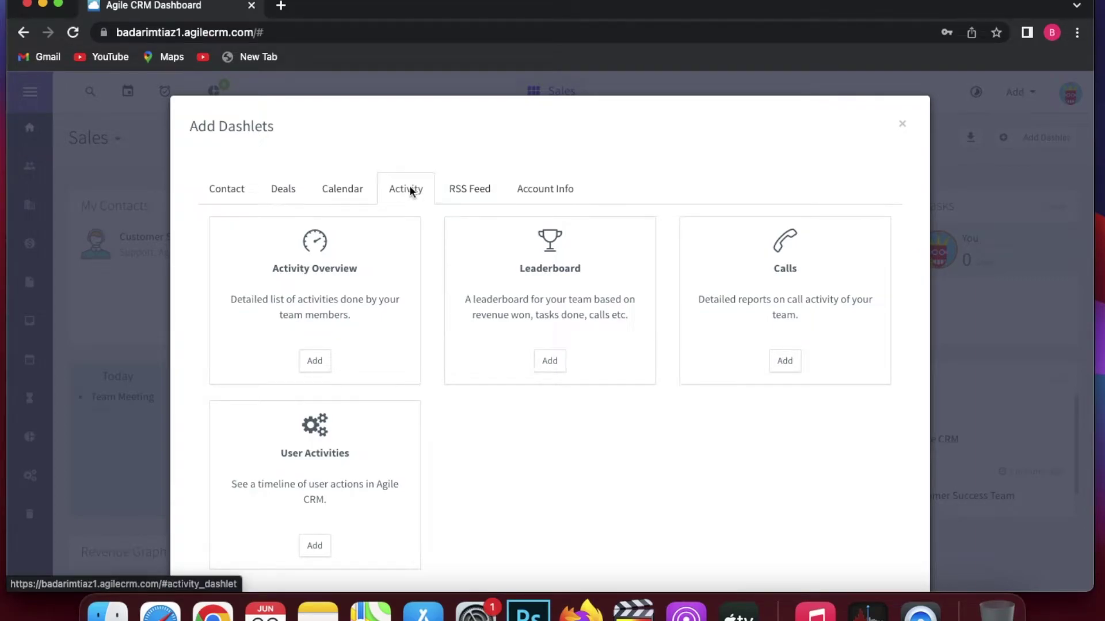
{"action": "left_click", "coordinate": [904, 125]}
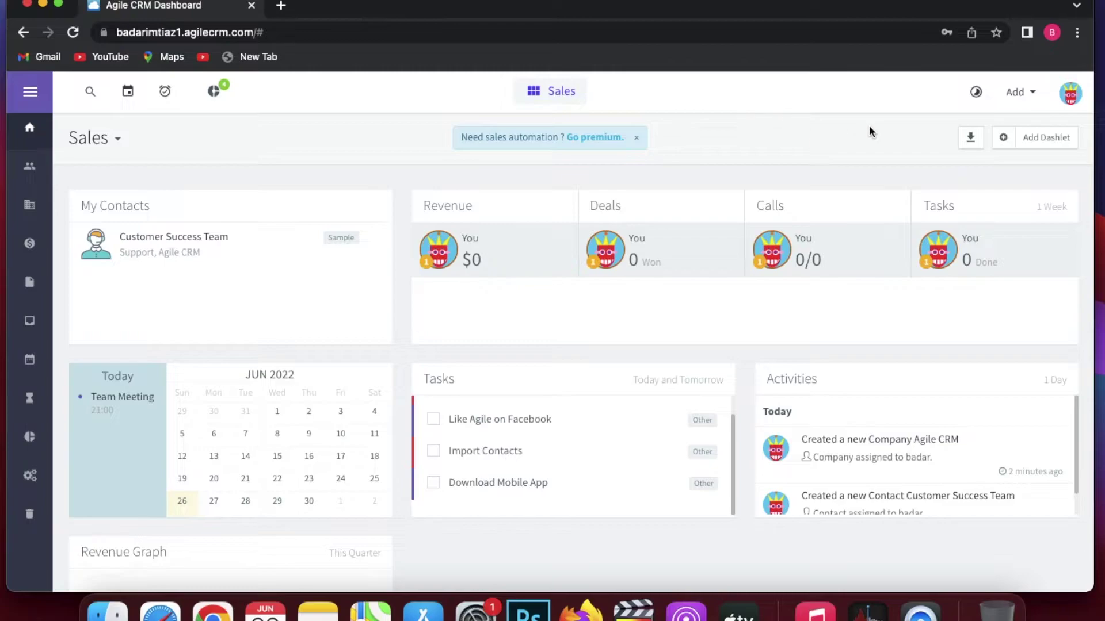
{"action": "left_click", "coordinate": [1008, 97]}
Look at the Calendar, Tasks and search, then go to the Contacts list.
{"action": "left_click", "coordinate": [122, 92]}
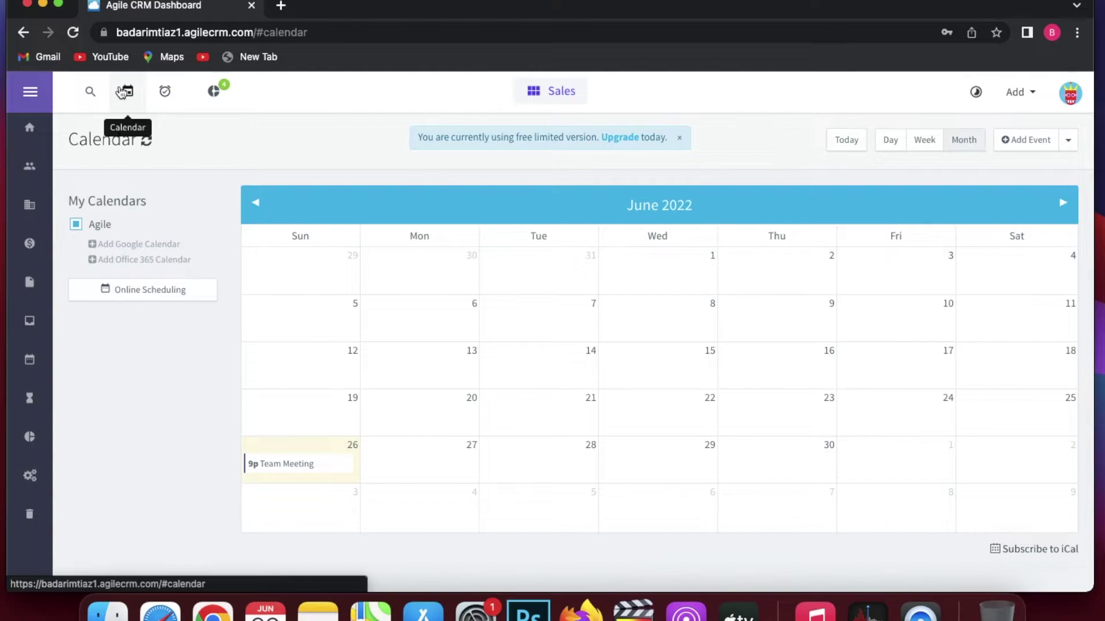
{"action": "left_click", "coordinate": [164, 92]}
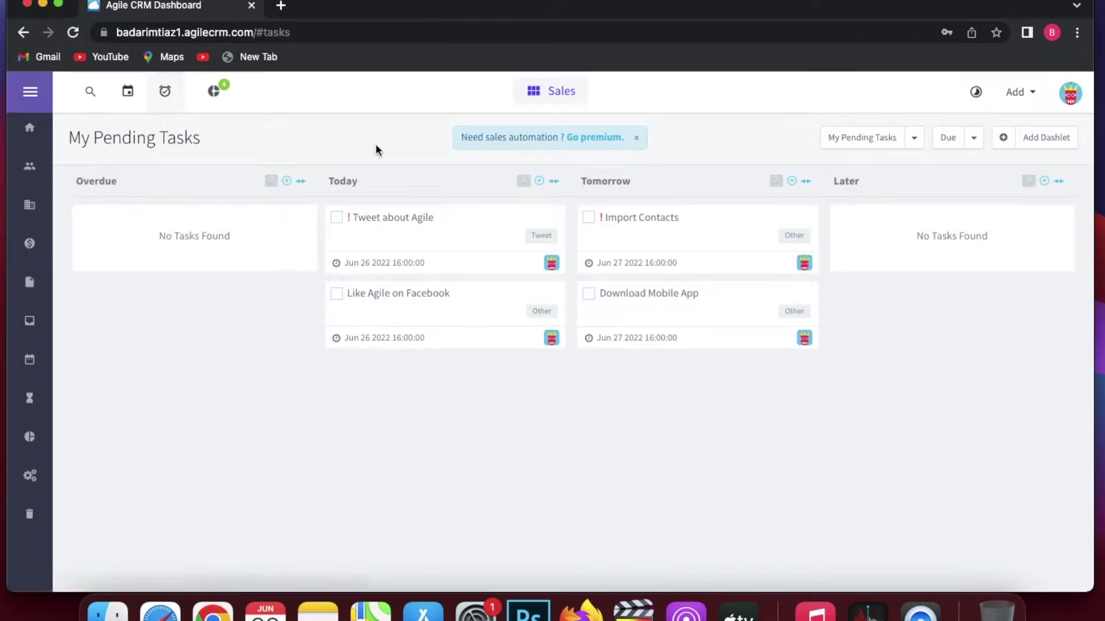
{"action": "left_click", "coordinate": [87, 96]}
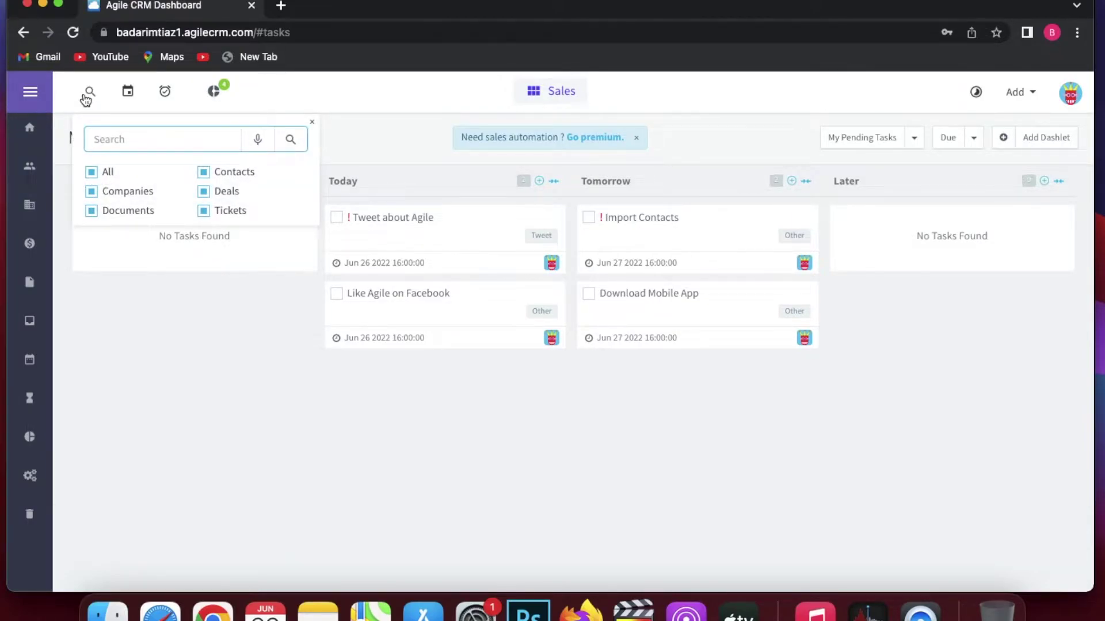
{"action": "left_click", "coordinate": [30, 166]}
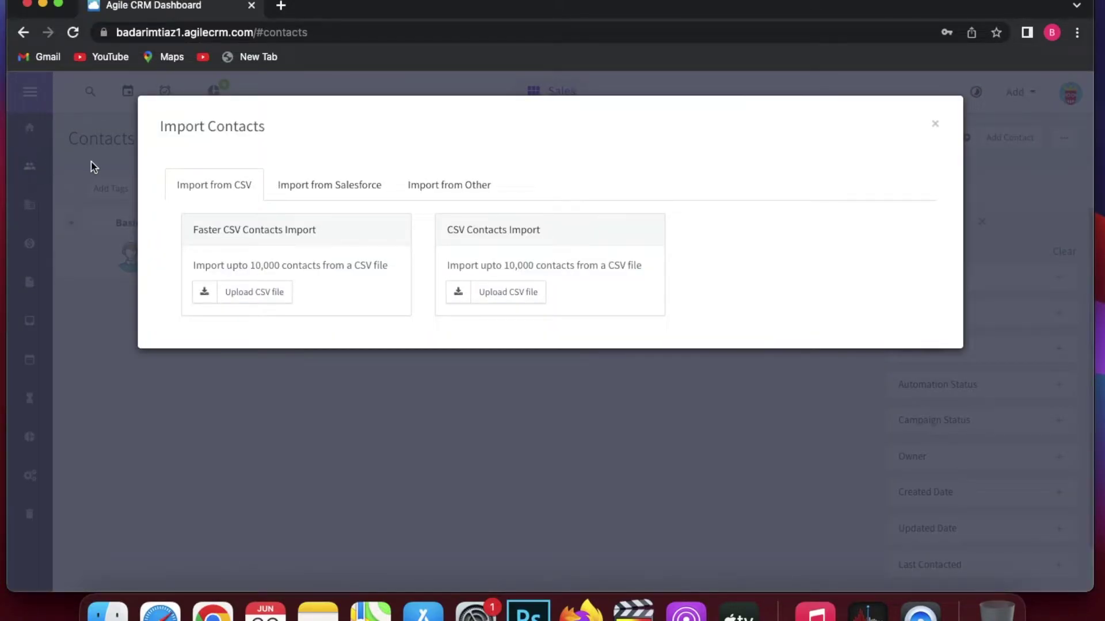
Close Import Contacts and scroll through the Contacts page's Filters panel.
{"action": "left_click", "coordinate": [125, 203]}
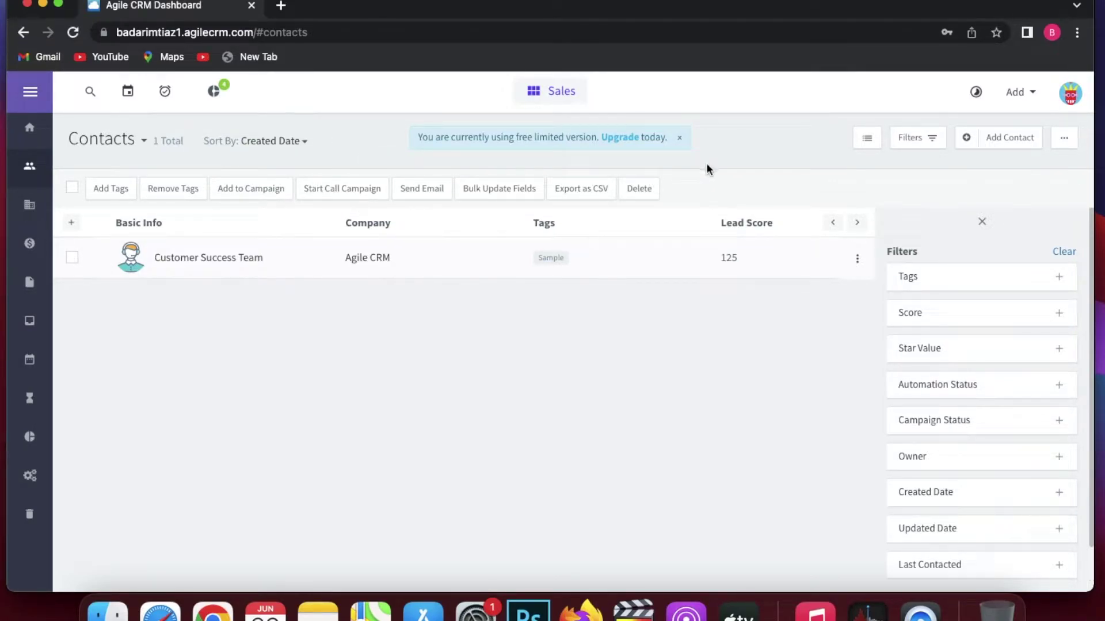
{"action": "scroll", "coordinate": [934, 325], "scroll_direction": "down", "scroll_amount": 1}
{"action": "scroll", "coordinate": [934, 328], "scroll_direction": "down", "scroll_amount": 1}
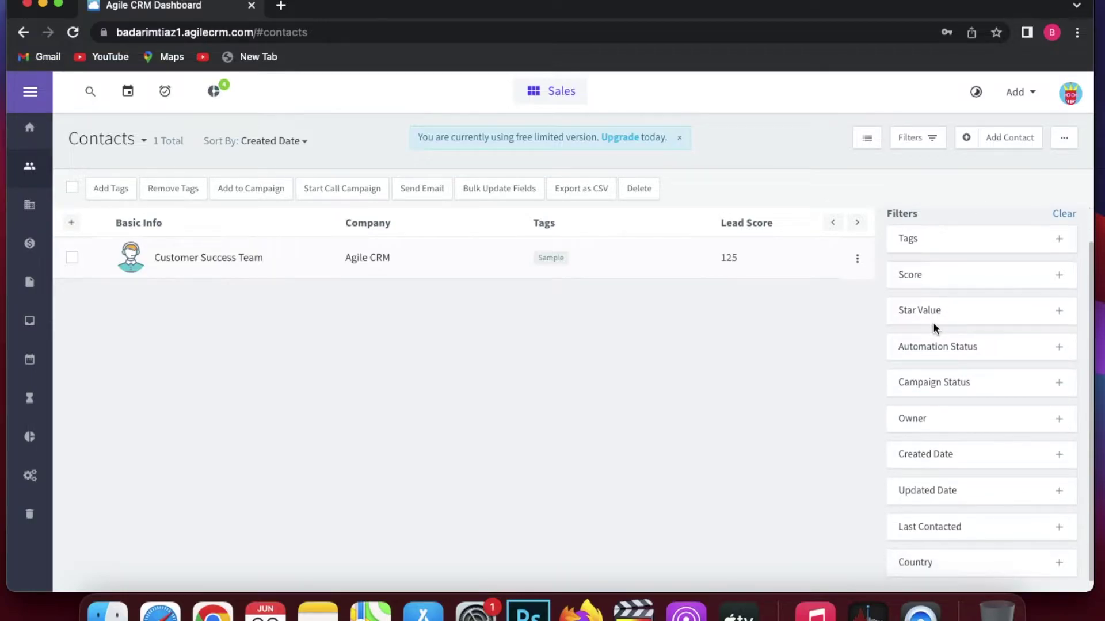
{"action": "scroll", "coordinate": [934, 323], "scroll_direction": "up", "scroll_amount": 1}
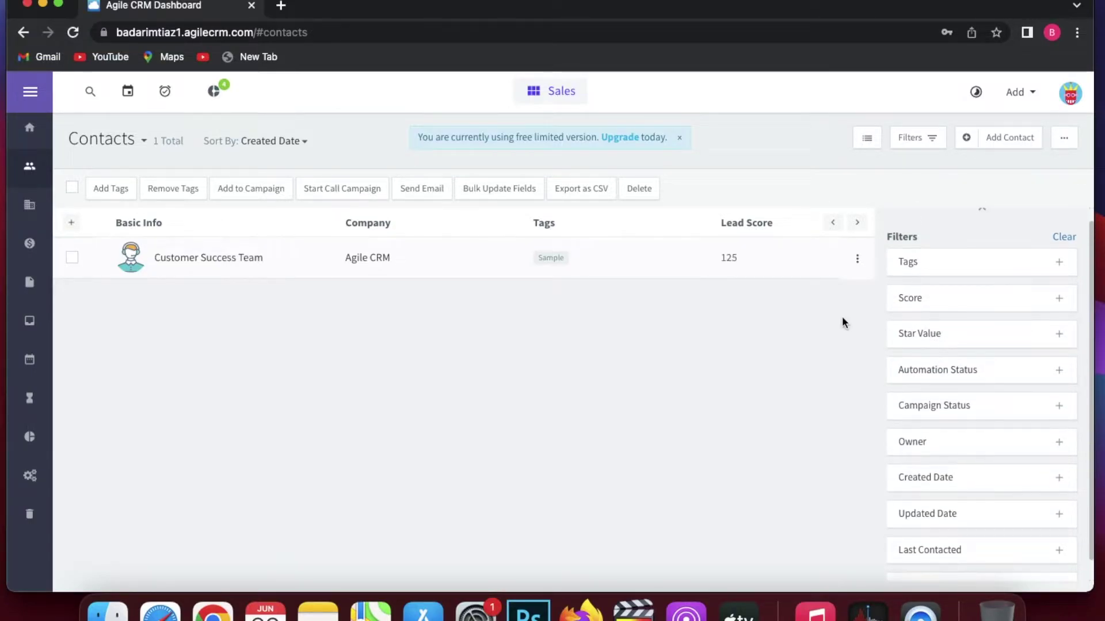
Add a contact with first and last name and a saved e-mail, leaving Company blank.
{"action": "left_click", "coordinate": [1005, 137]}
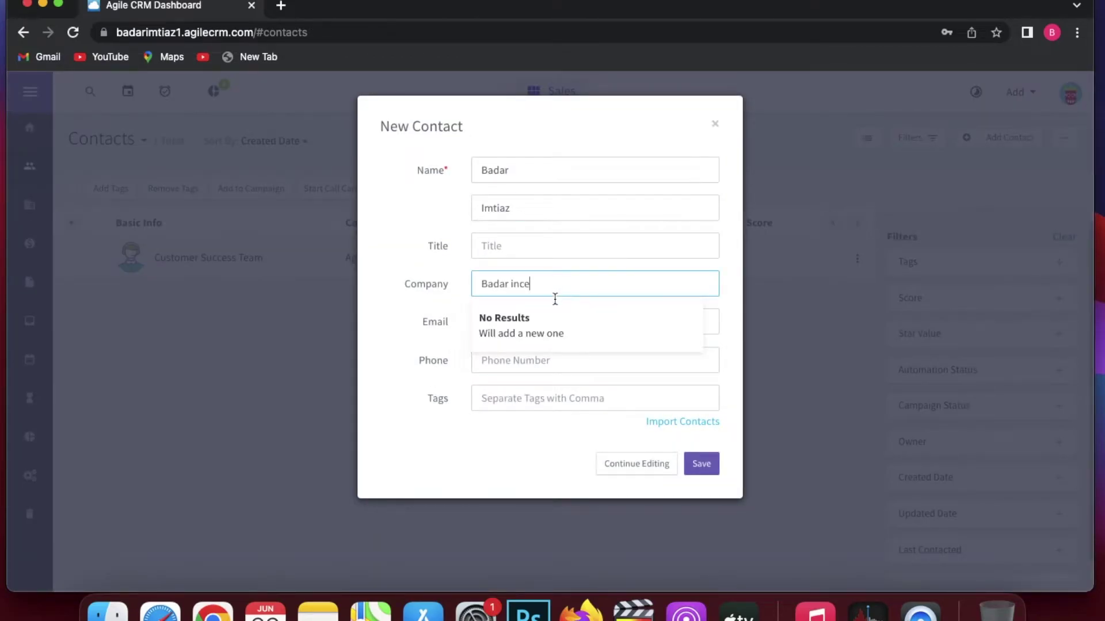
{"action": "left_click", "coordinate": [532, 328]}
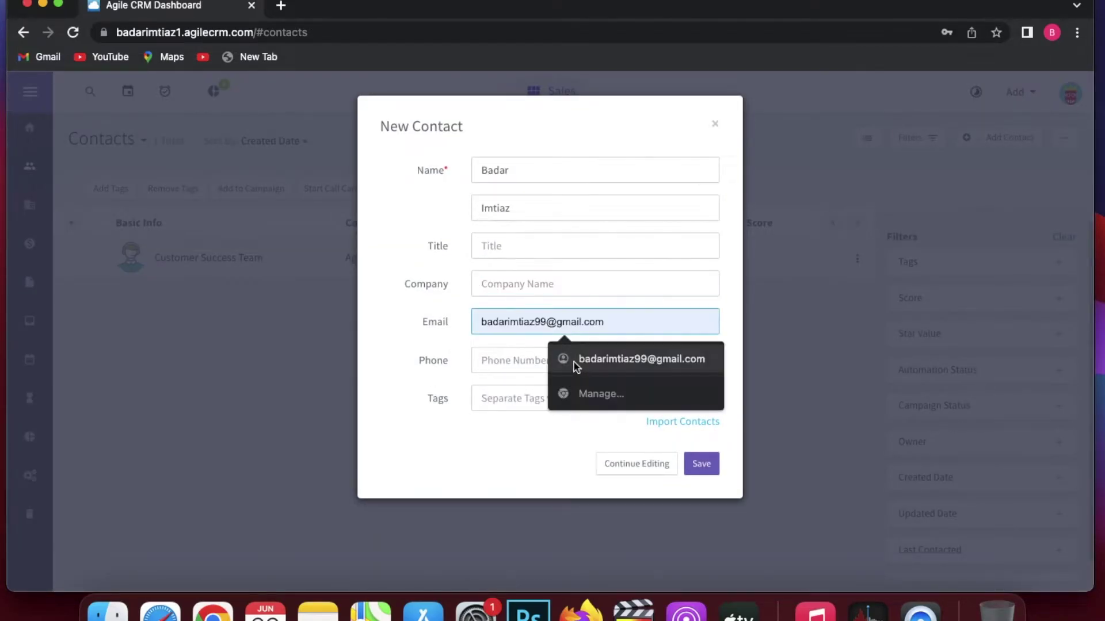
{"action": "left_click", "coordinate": [575, 361]}
{"action": "left_click", "coordinate": [707, 465]}
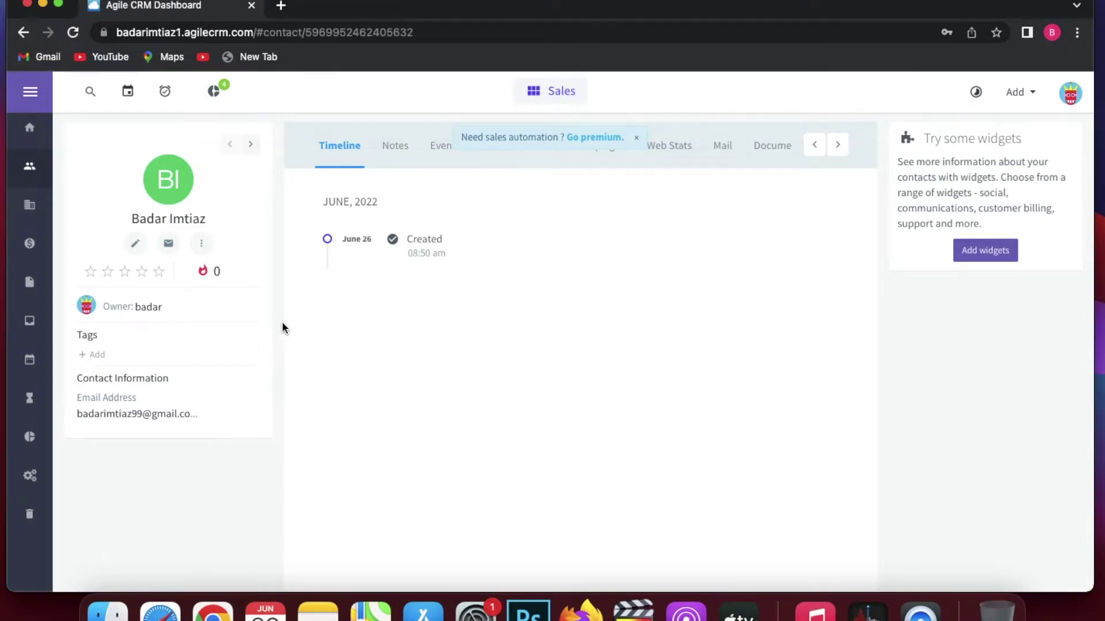
Add a note with subject 'Note' on the contact's Notes tab.
{"action": "left_click", "coordinate": [395, 147]}
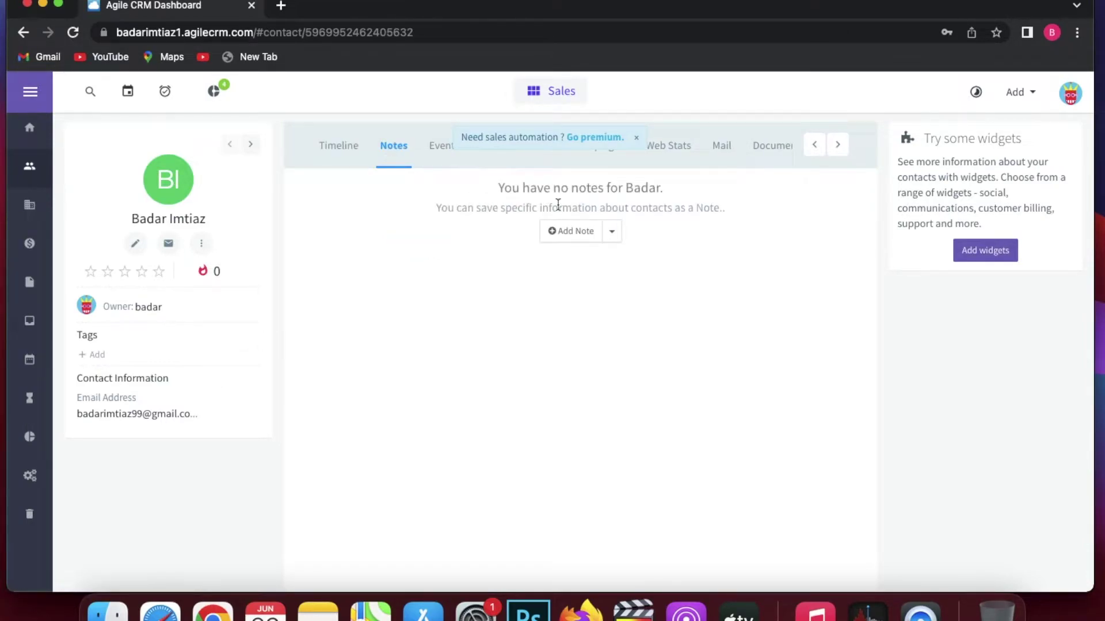
{"action": "left_click", "coordinate": [571, 232]}
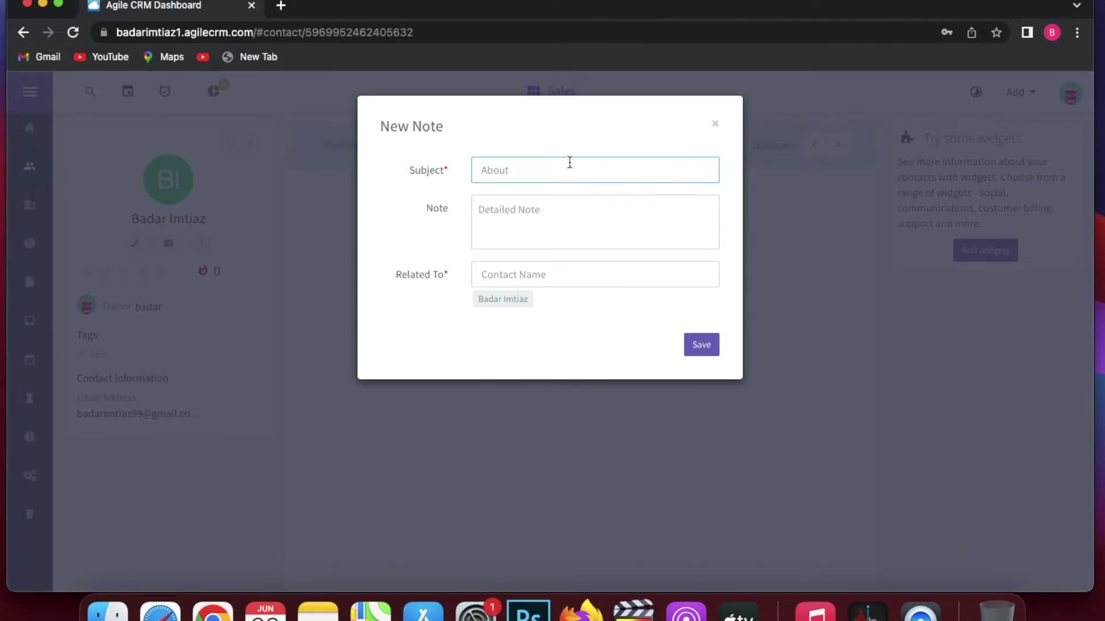
{"action": "type", "text": "Note"}
{"action": "left_click", "coordinate": [707, 348]}
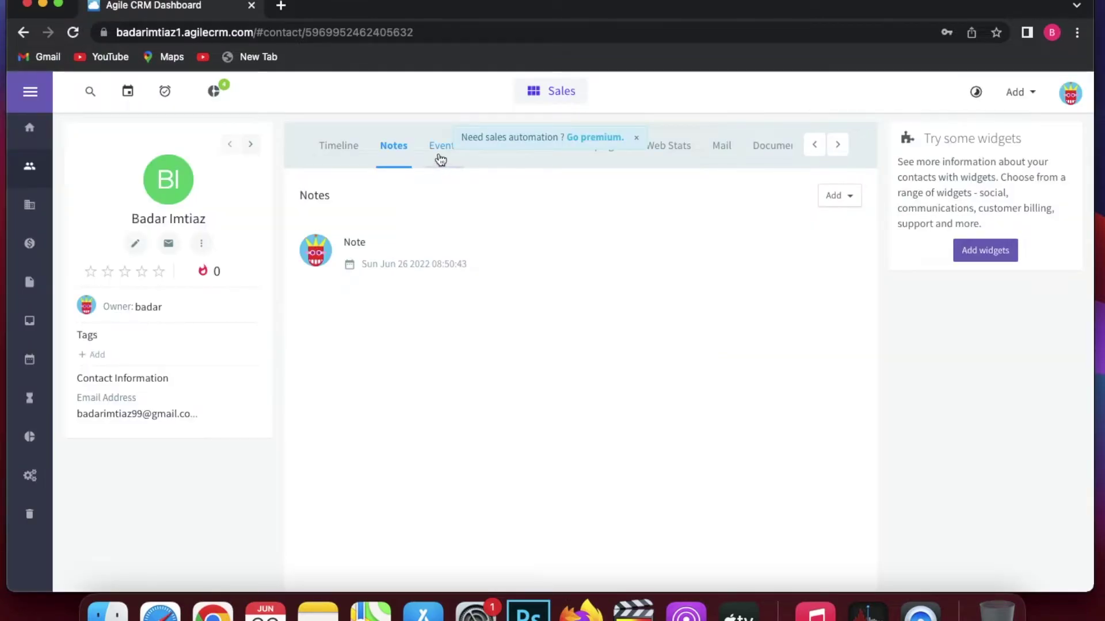
Check the contact's Events and Tasks tabs, dismissing the premium upgrade banner.
{"action": "left_click", "coordinate": [441, 145]}
{"action": "left_click", "coordinate": [636, 141]}
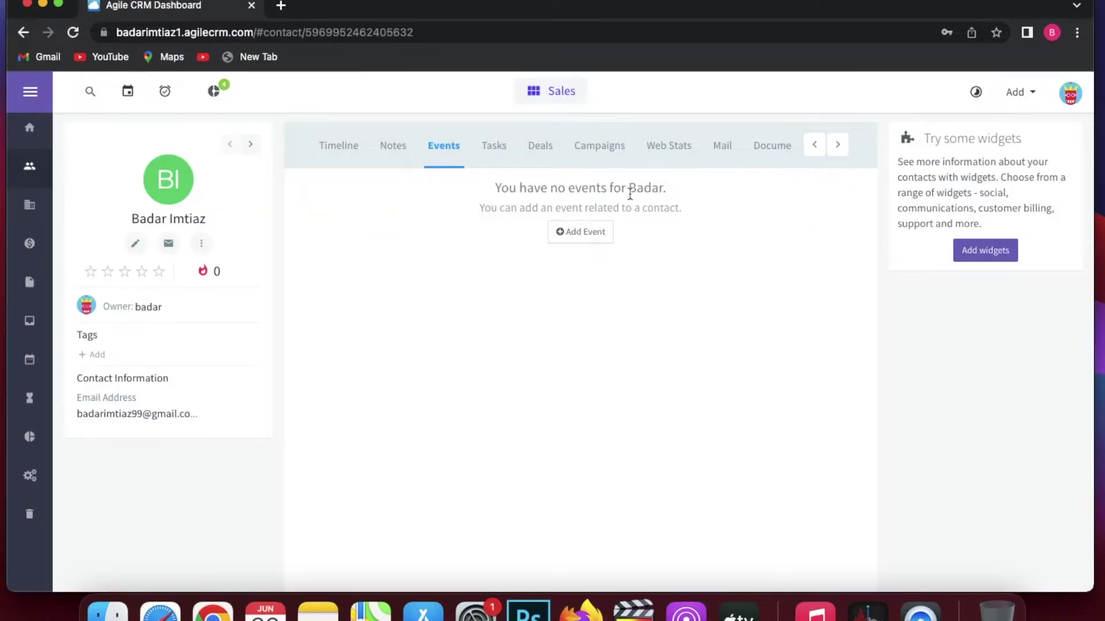
{"action": "left_click", "coordinate": [494, 146]}
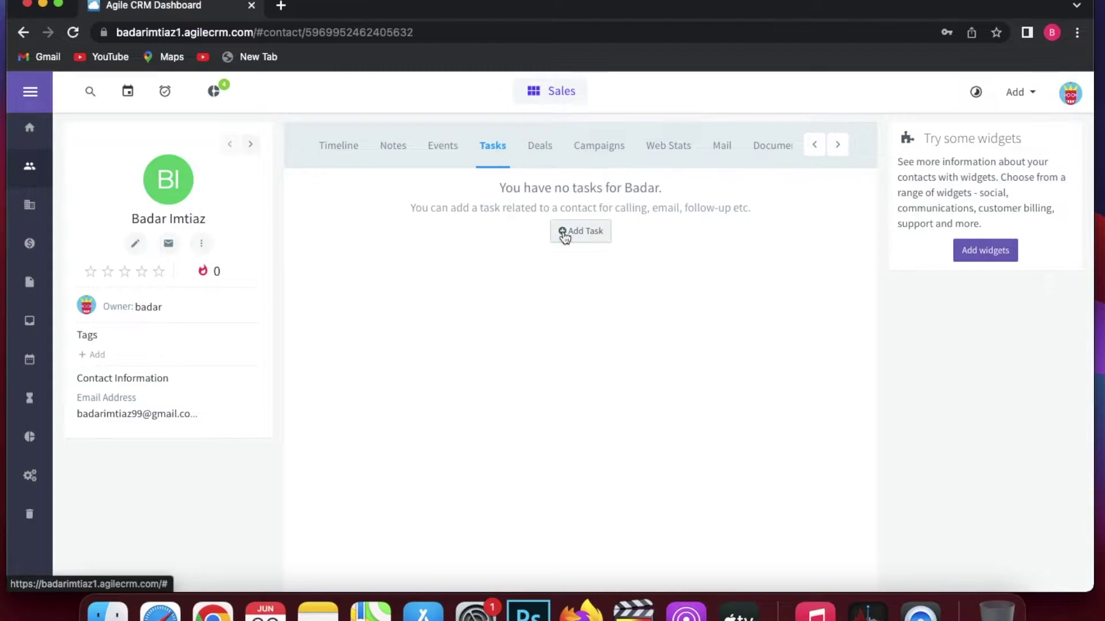
Save task 'Affiliate Aproval' as Tweet, Normal priority, In Progress with slight progress.
{"action": "left_click", "coordinate": [566, 233]}
{"action": "type", "text": "affiliate aprova;"}
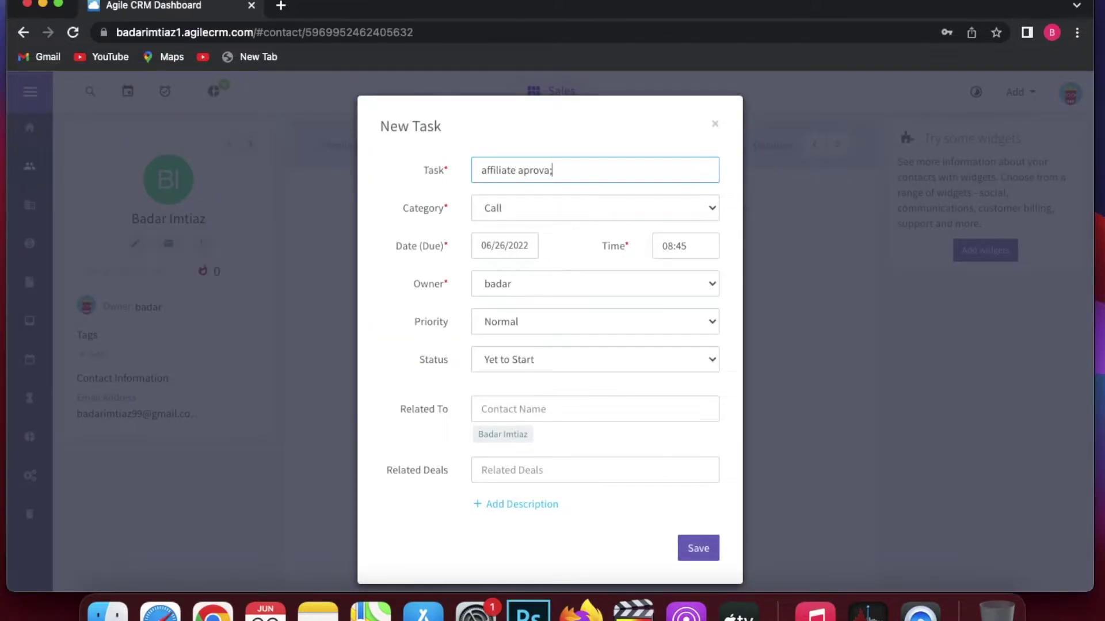
{"action": "left_click", "coordinate": [604, 207]}
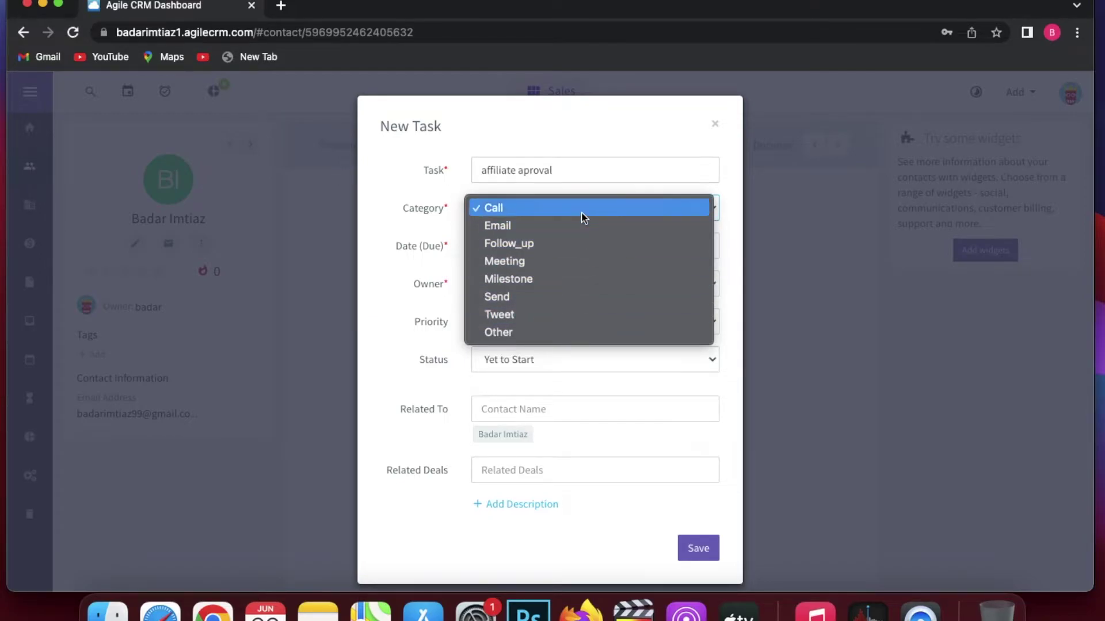
{"action": "left_click", "coordinate": [582, 211]}
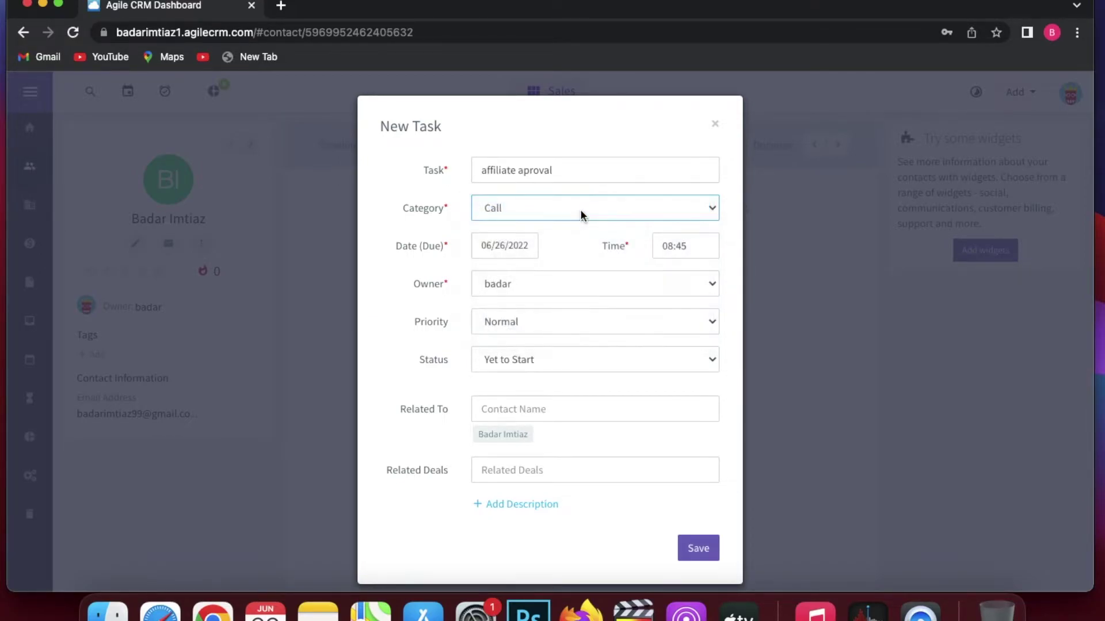
{"action": "left_click", "coordinate": [560, 321]}
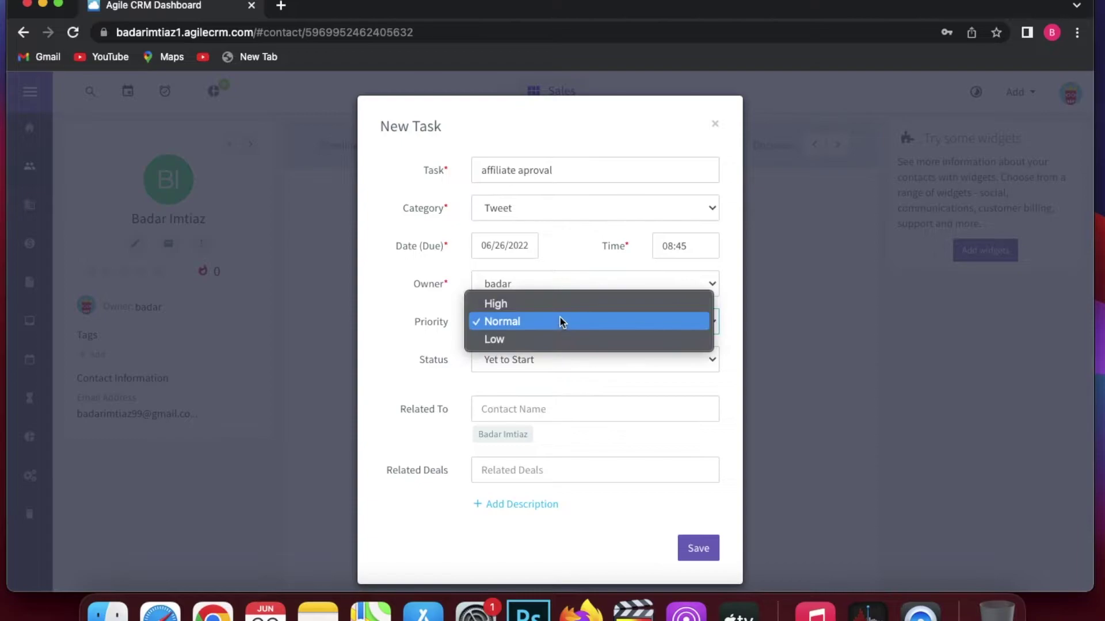
{"action": "left_click", "coordinate": [561, 326]}
{"action": "left_click", "coordinate": [588, 363]}
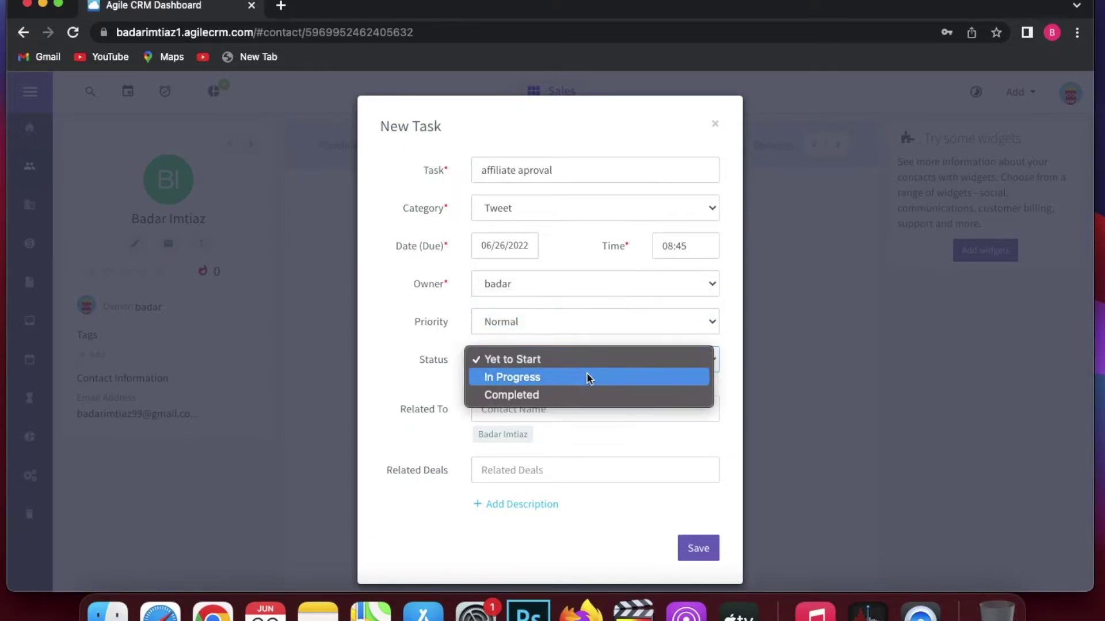
{"action": "left_click", "coordinate": [586, 375]}
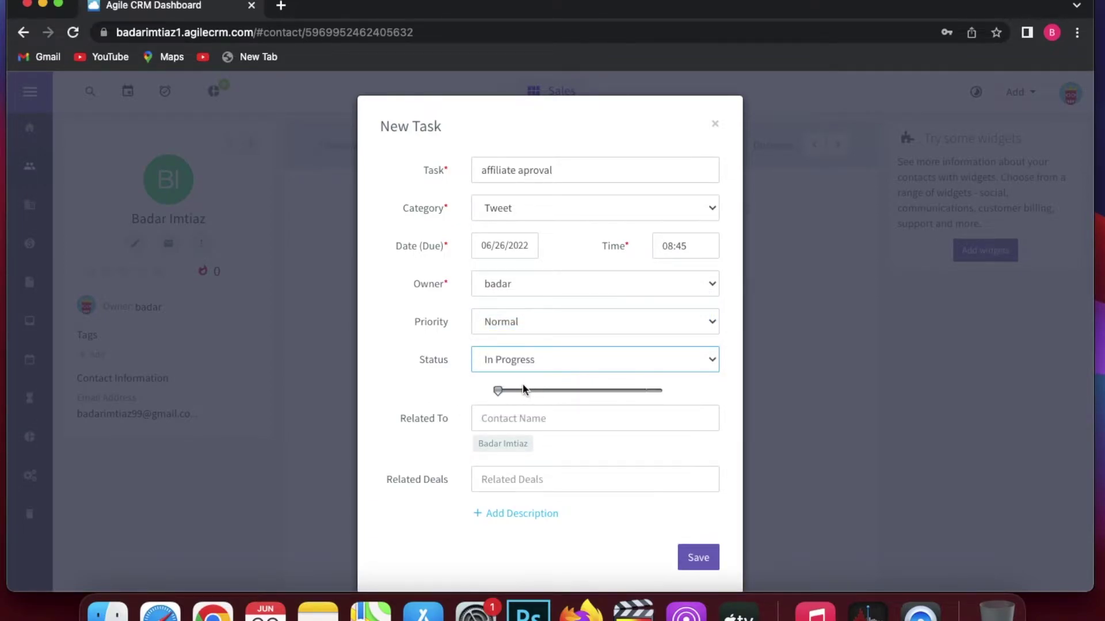
{"action": "left_click", "coordinate": [503, 390]}
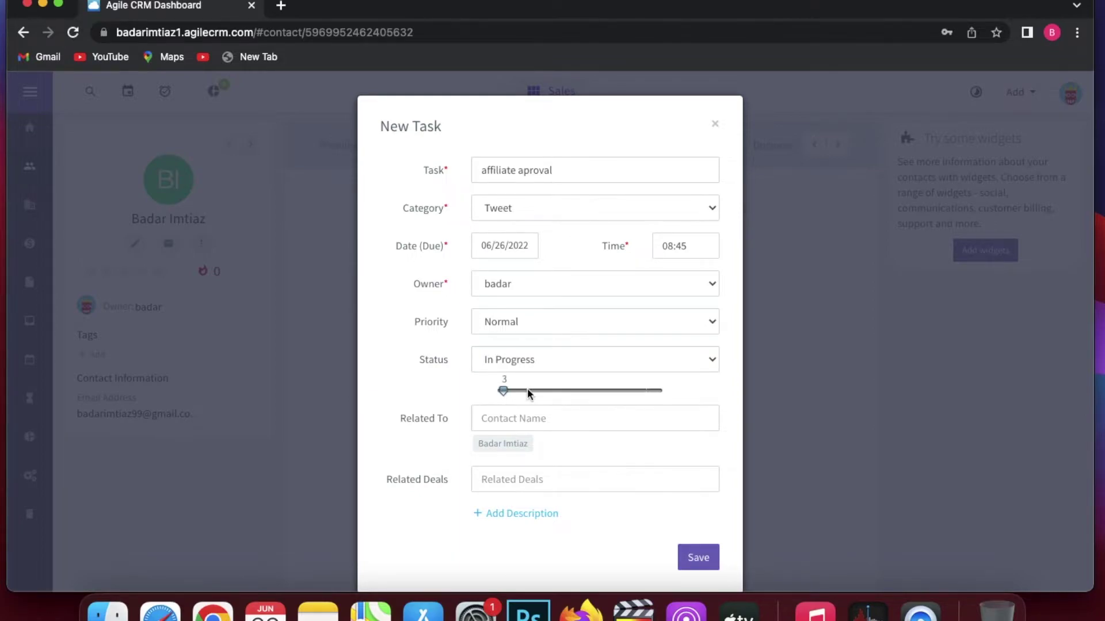
{"action": "left_click_drag", "start_coordinate": [574, 396], "coordinate": [580, 397]}
{"action": "left_click", "coordinate": [707, 563]}
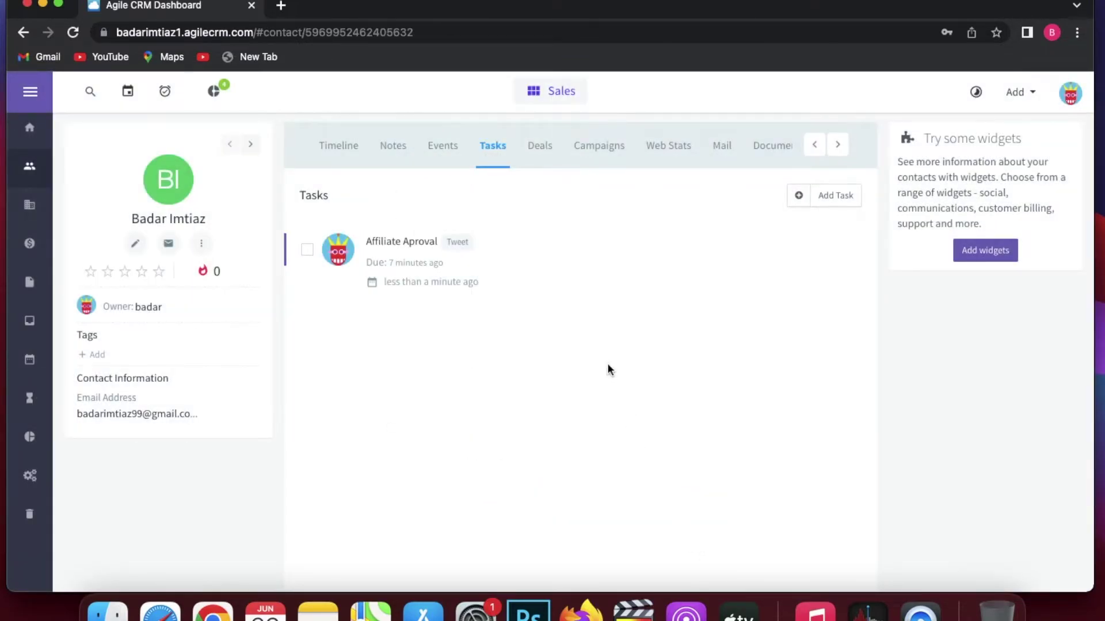
Save deal 'This is a deal of life time': 10000, Prospect, closing 06/10/2022, source Website.
{"action": "left_click", "coordinate": [538, 155]}
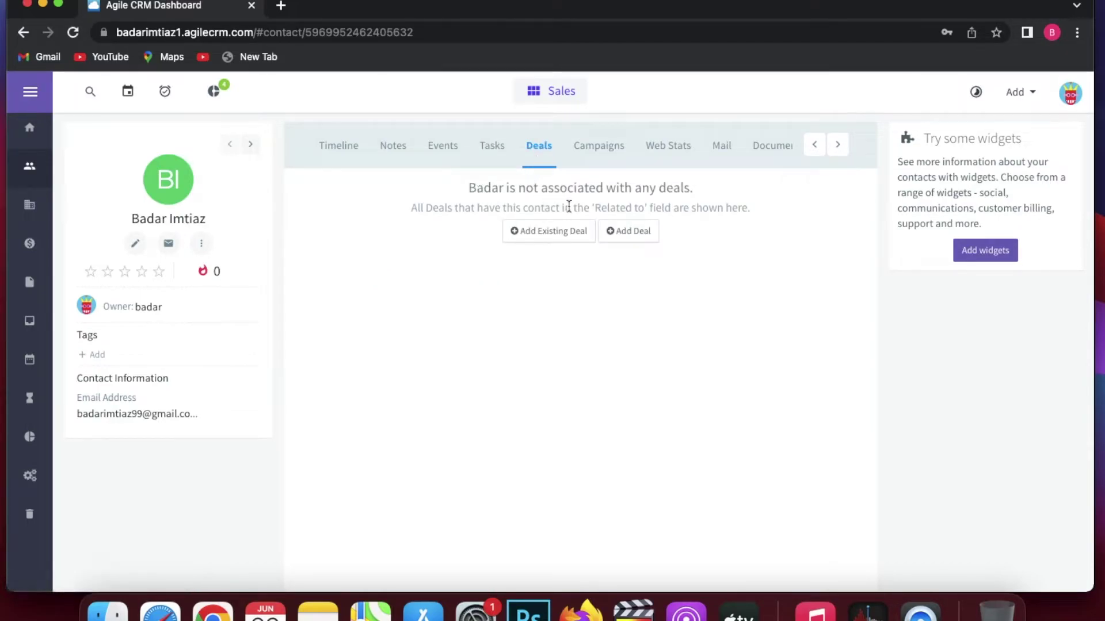
{"action": "left_click", "coordinate": [633, 232]}
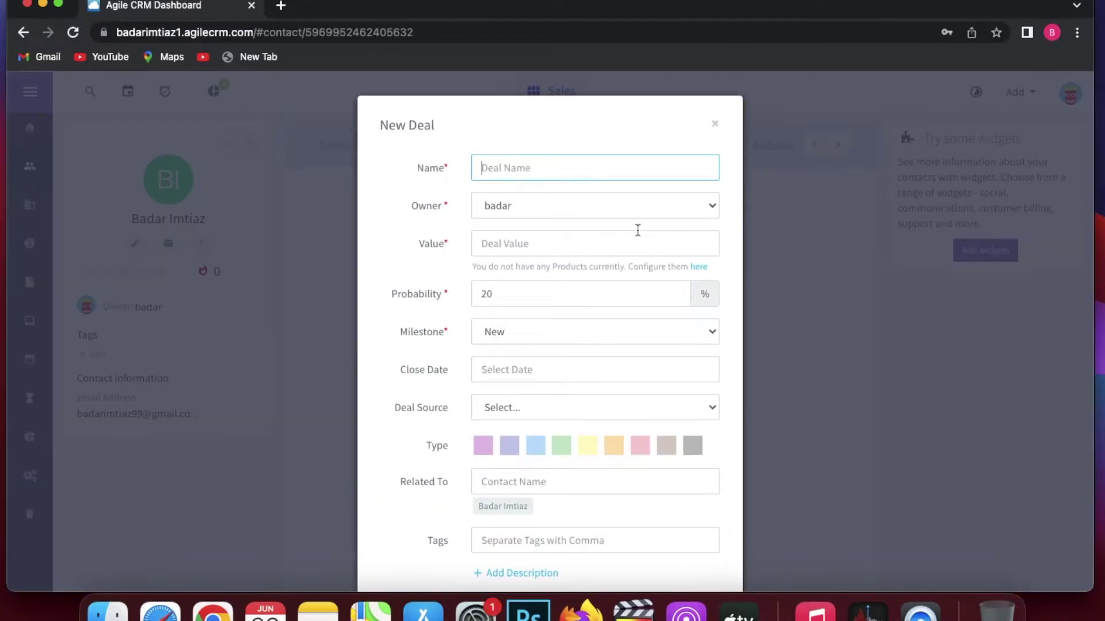
{"action": "type", "text": "This is a deal of life time"}
{"action": "key", "text": "Tab"}
{"action": "type", "text": "1"}
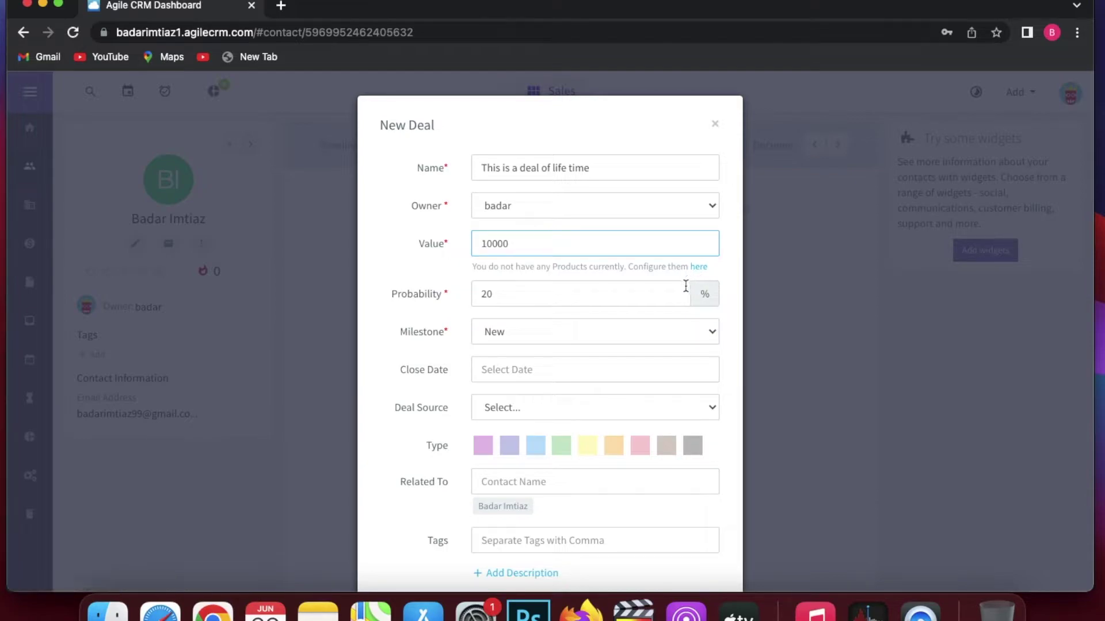
{"action": "left_click", "coordinate": [647, 368]}
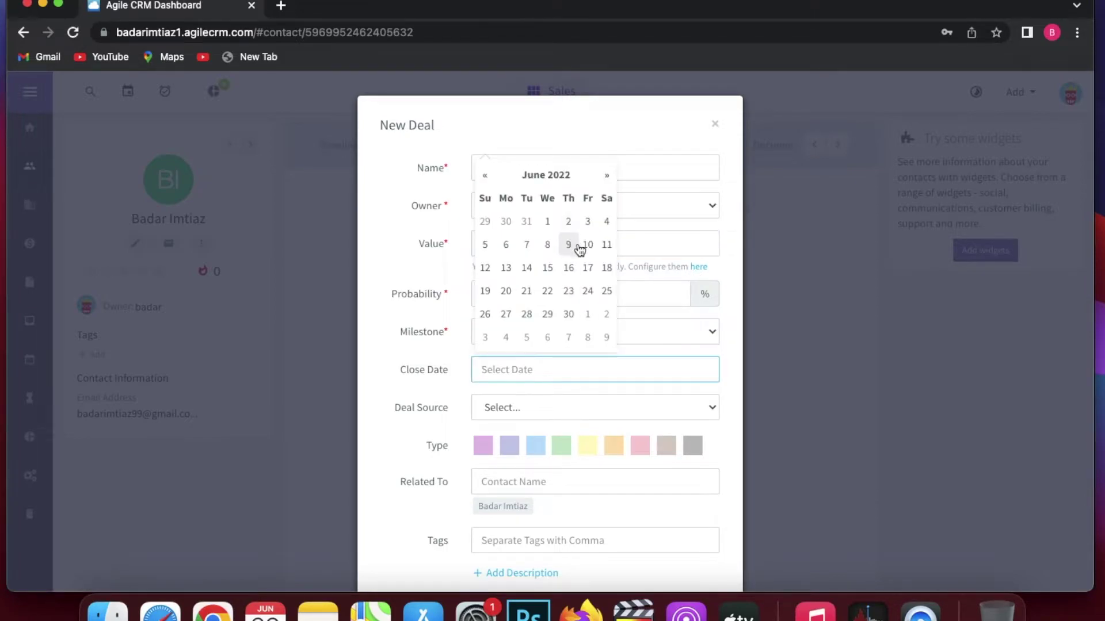
{"action": "left_click", "coordinate": [586, 244]}
{"action": "left_click", "coordinate": [544, 405]}
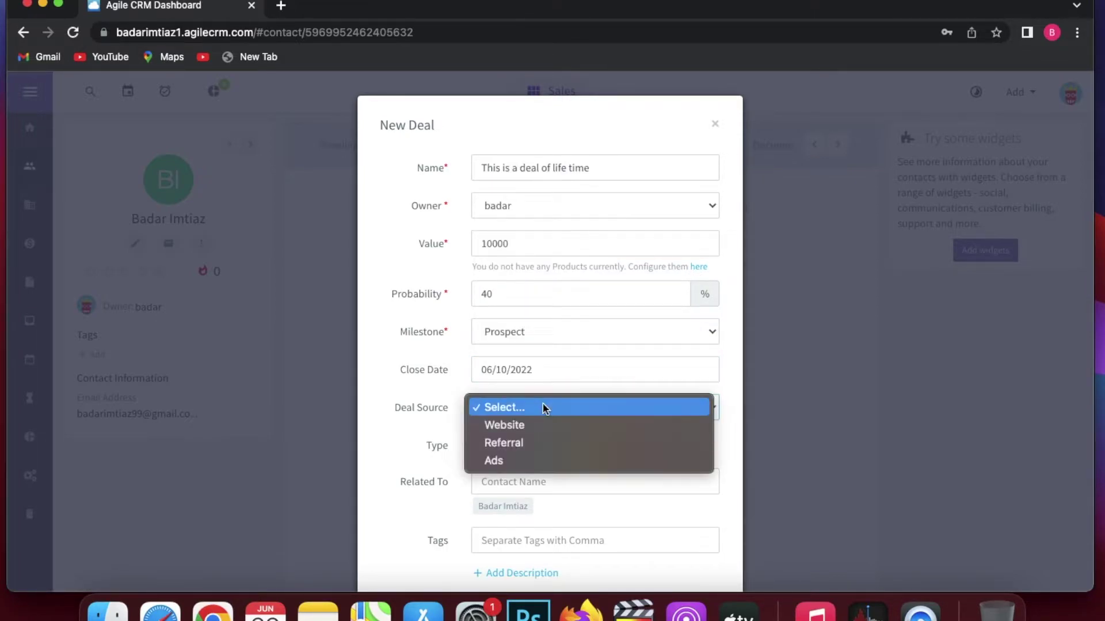
{"action": "left_click", "coordinate": [544, 424]}
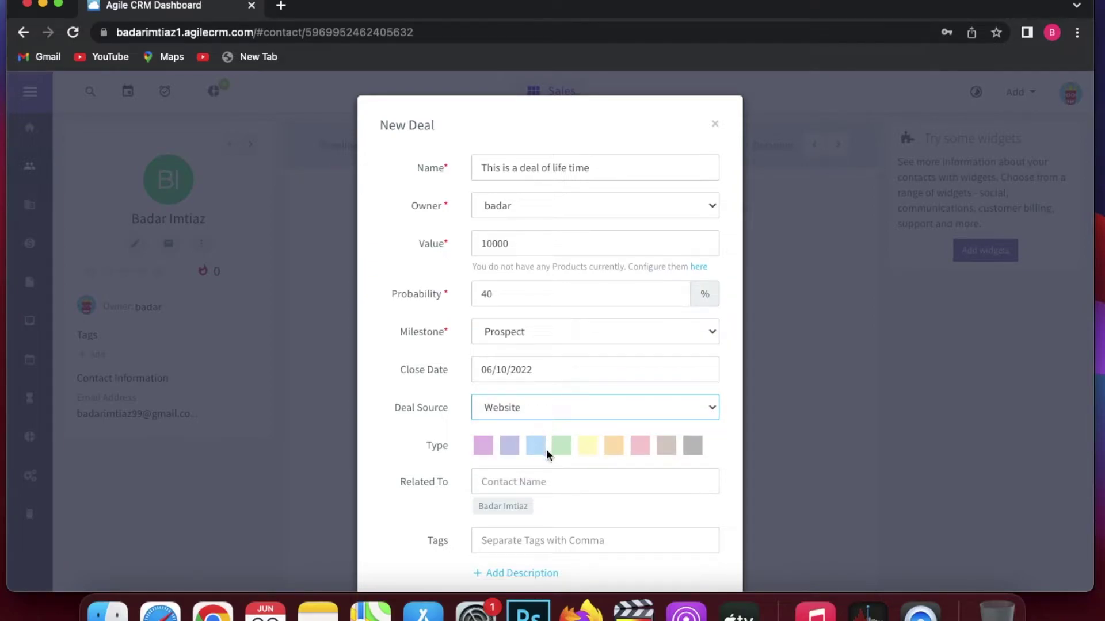
{"action": "scroll", "coordinate": [538, 510], "scroll_direction": "down", "scroll_amount": 2}
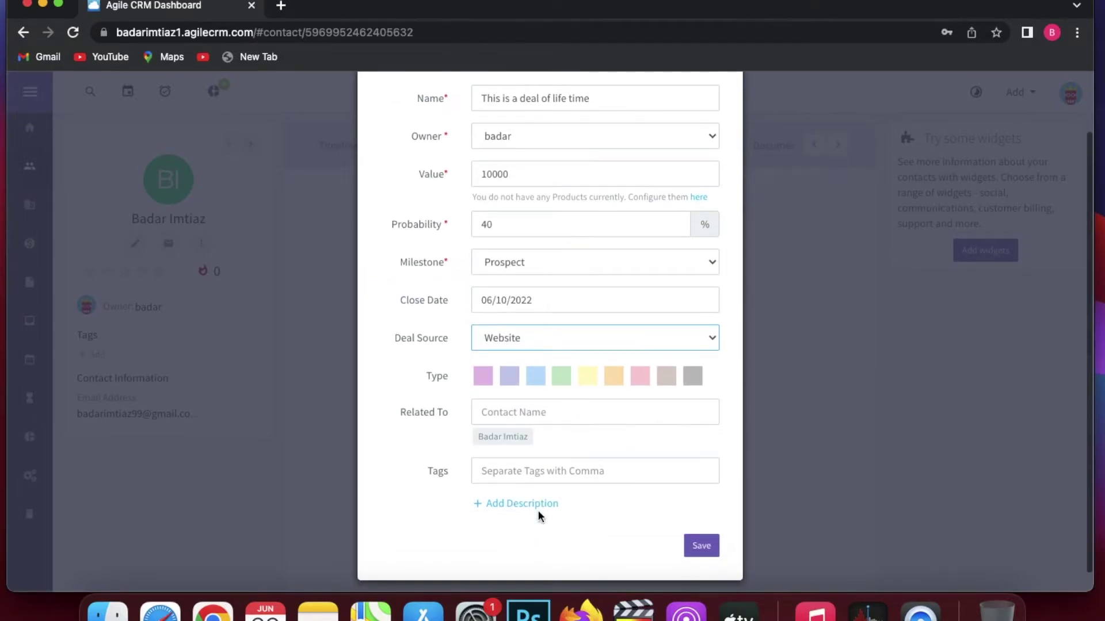
{"action": "scroll", "coordinate": [538, 510], "scroll_direction": "down", "scroll_amount": 1}
{"action": "left_click", "coordinate": [699, 525]}
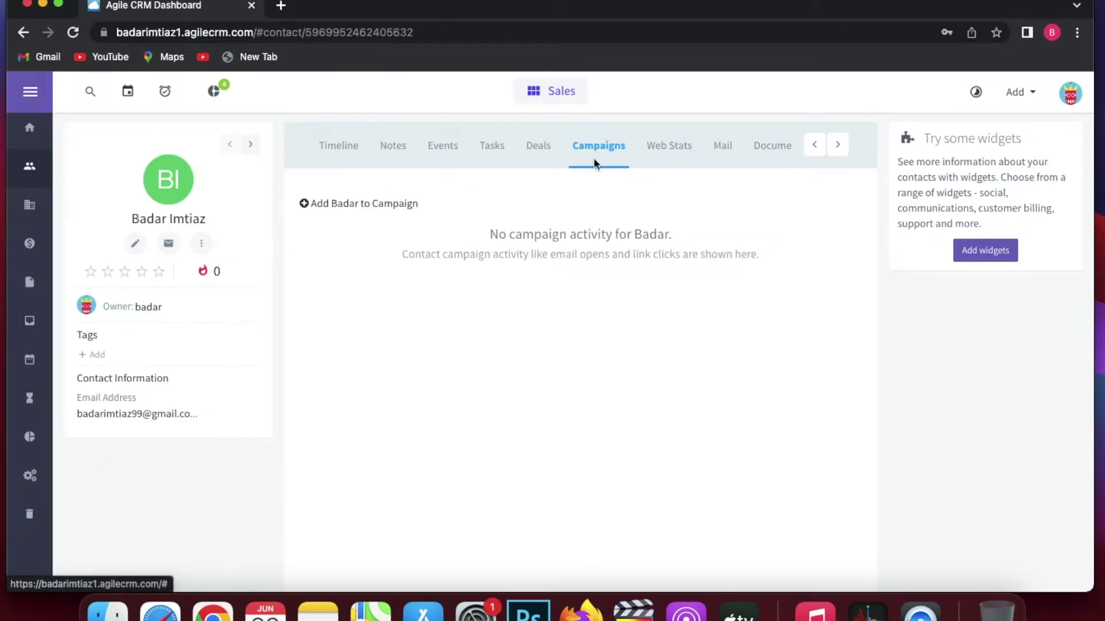
Check the contact's Web Stats, Mail, Documents and Tickets tabs.
{"action": "left_click", "coordinate": [670, 147]}
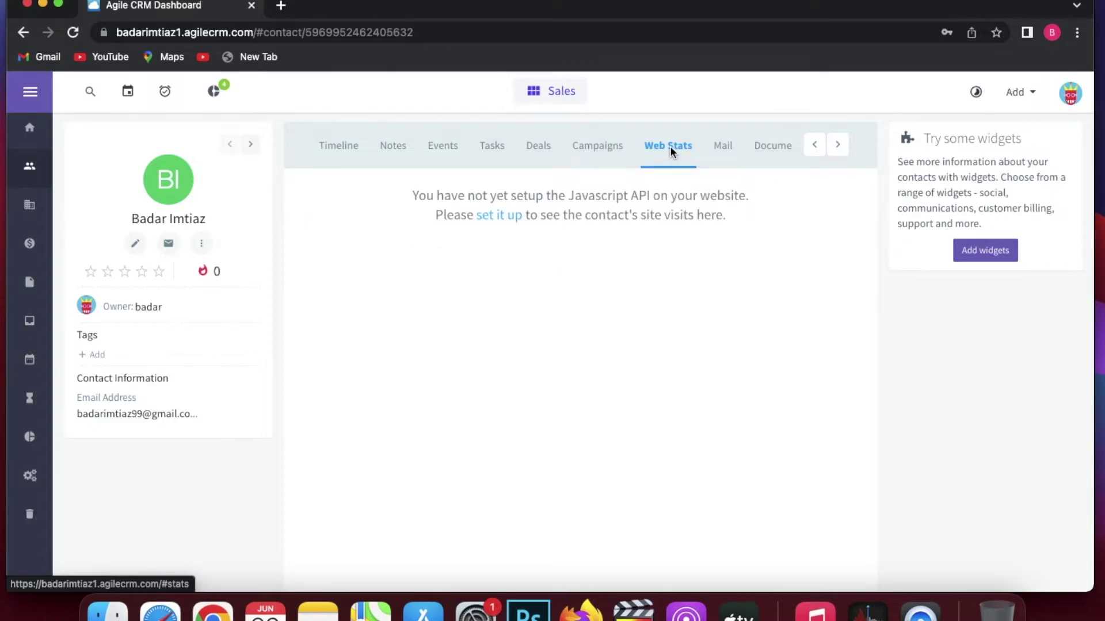
{"action": "left_click", "coordinate": [718, 151]}
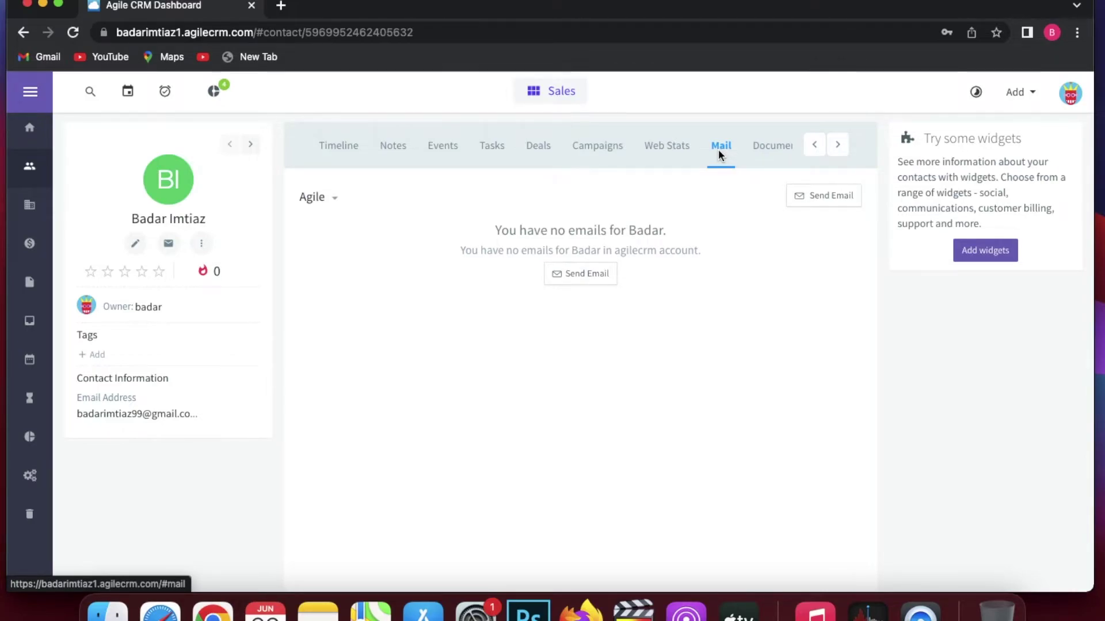
{"action": "left_click", "coordinate": [752, 157]}
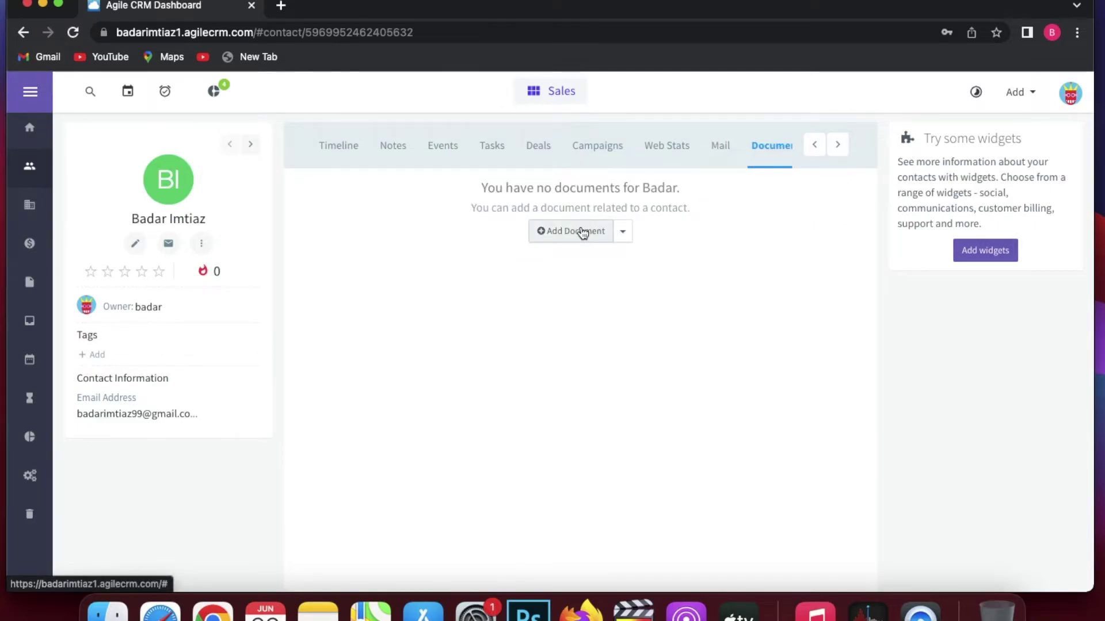
{"action": "left_click", "coordinate": [838, 147]}
{"action": "left_click", "coordinate": [838, 151]}
{"action": "left_click", "coordinate": [764, 153]}
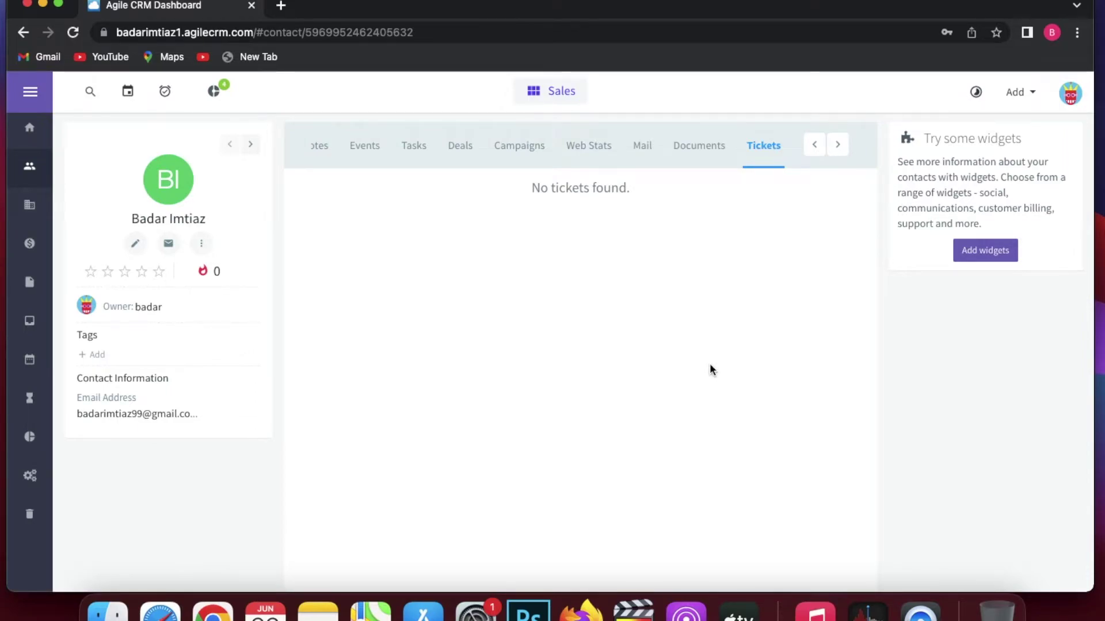
Create a new company named Dolmall from the Companies list.
{"action": "left_click", "coordinate": [30, 206]}
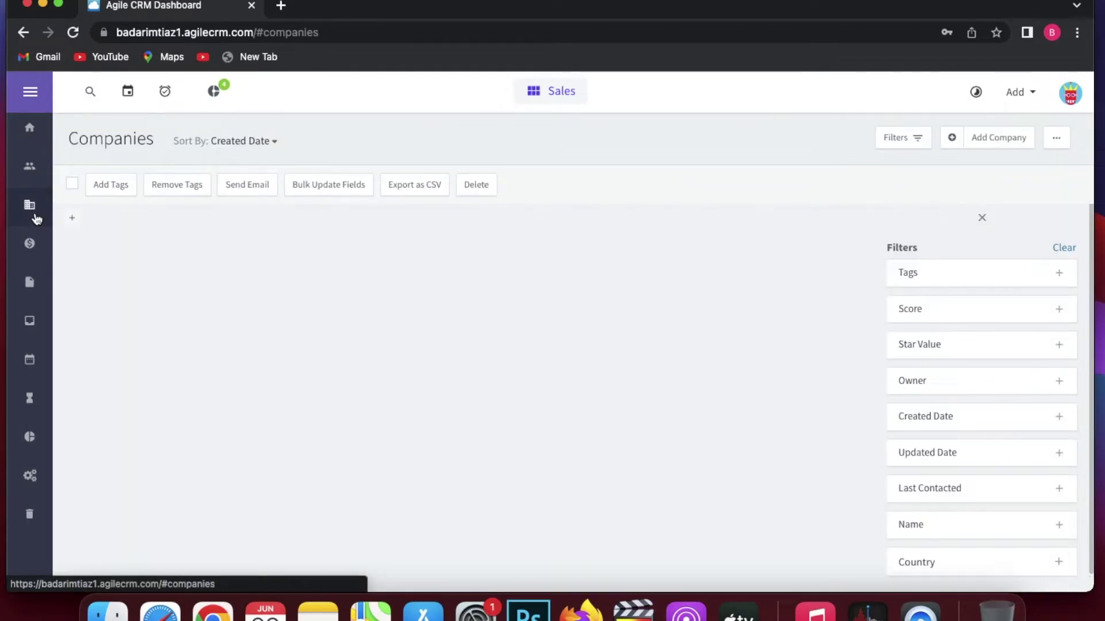
{"action": "left_click", "coordinate": [987, 137]}
{"action": "type", "text": "Dolmall"}
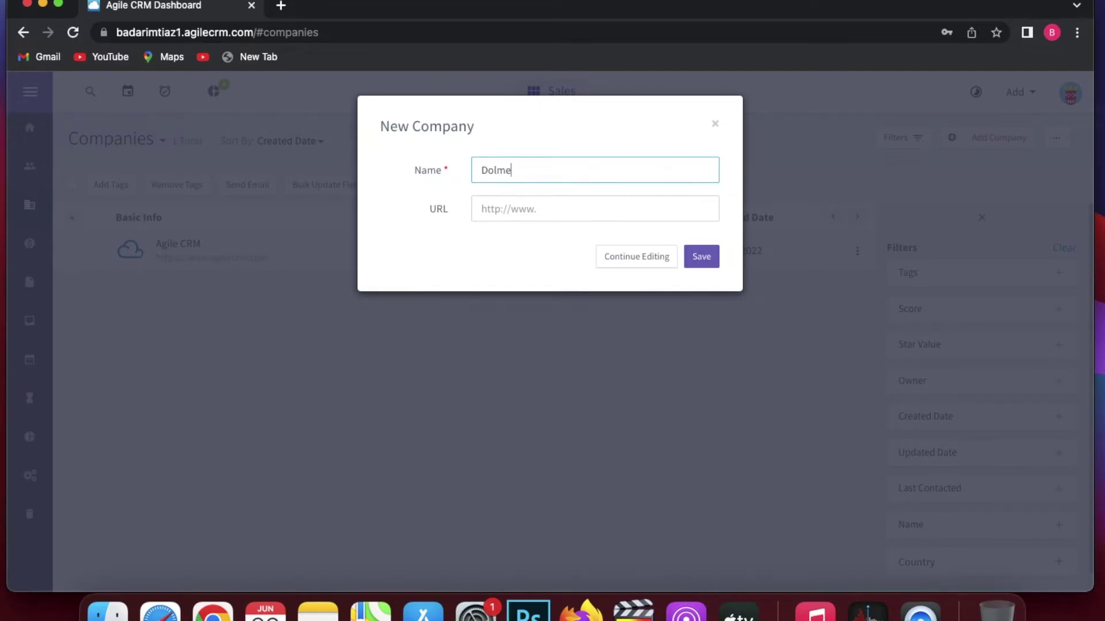
{"action": "left_click", "coordinate": [635, 262]}
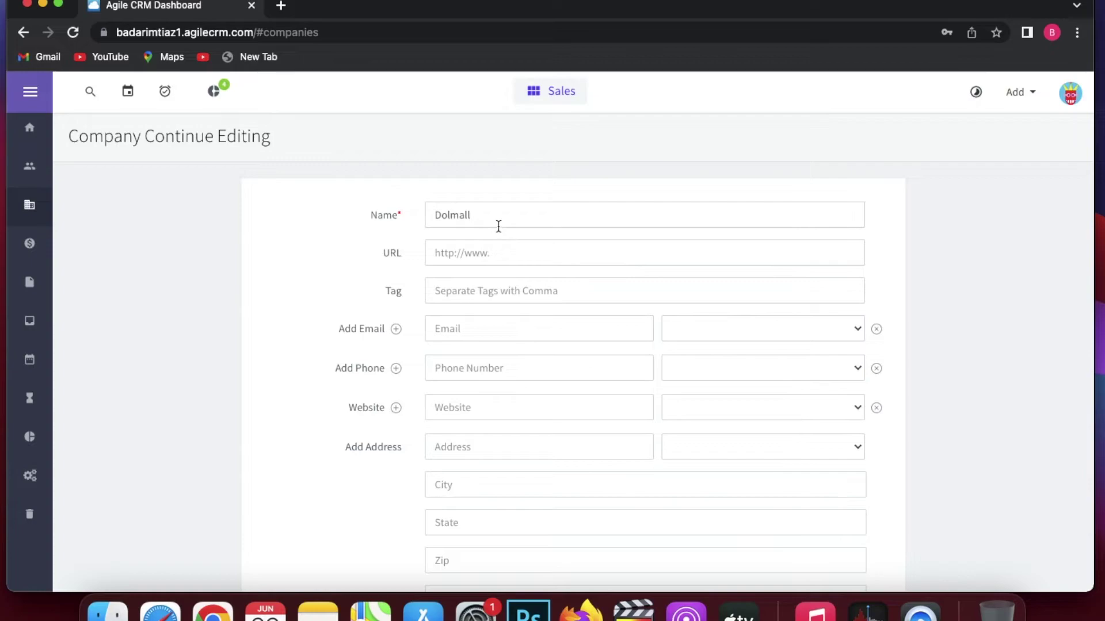
Close Dolmall's details form and check its Contacts tab, which lists no people.
{"action": "scroll", "coordinate": [546, 276], "scroll_direction": "down", "scroll_amount": 1}
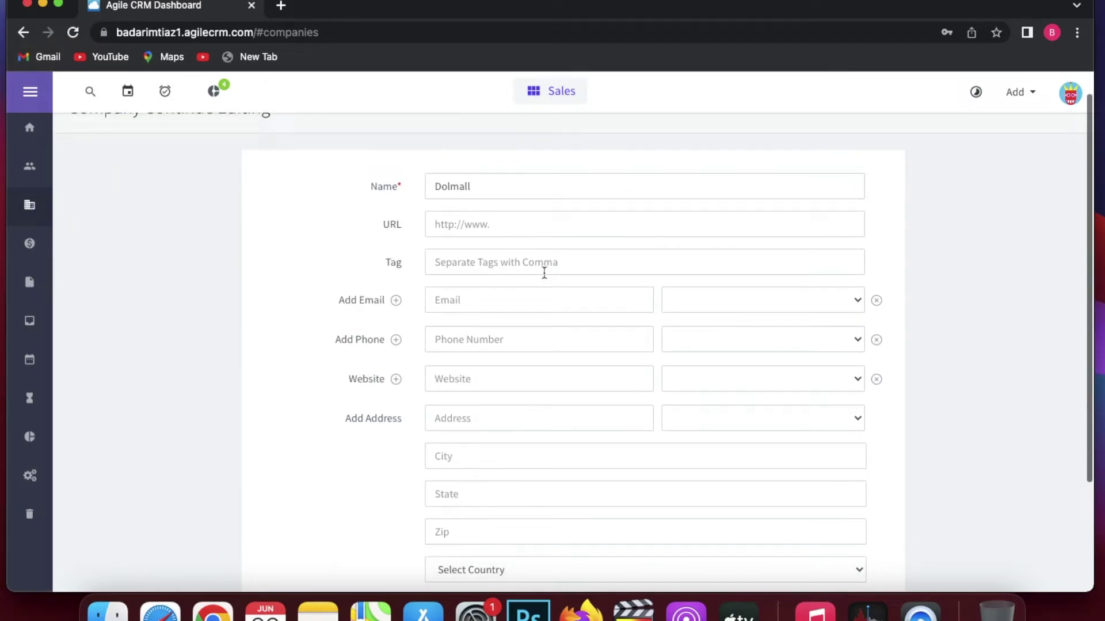
{"action": "scroll", "coordinate": [544, 272], "scroll_direction": "down", "scroll_amount": 4}
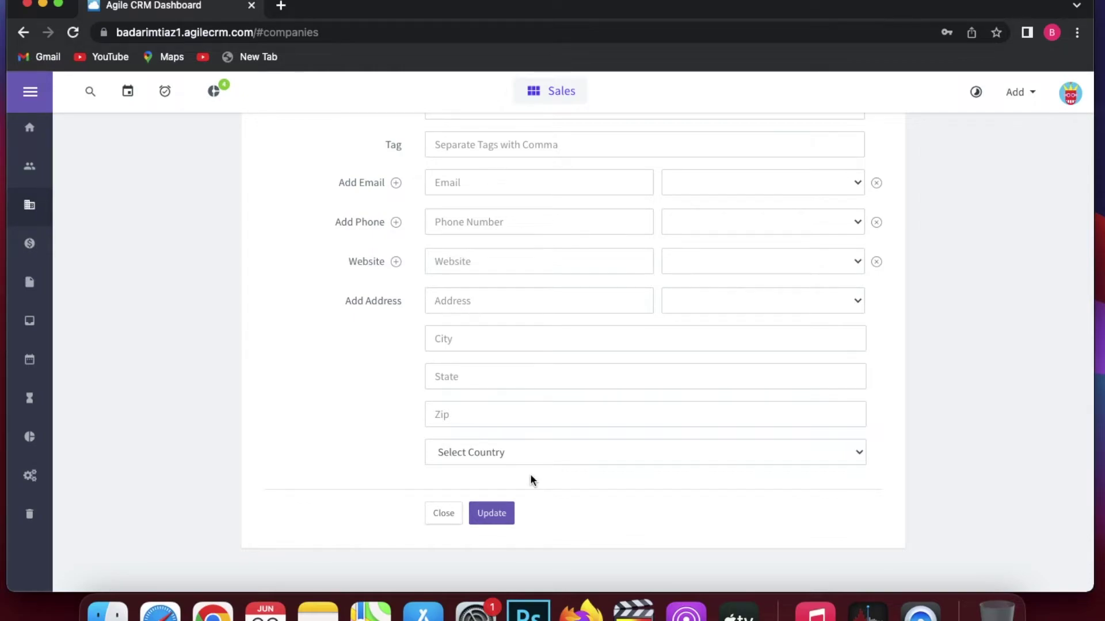
{"action": "left_click", "coordinate": [491, 512]}
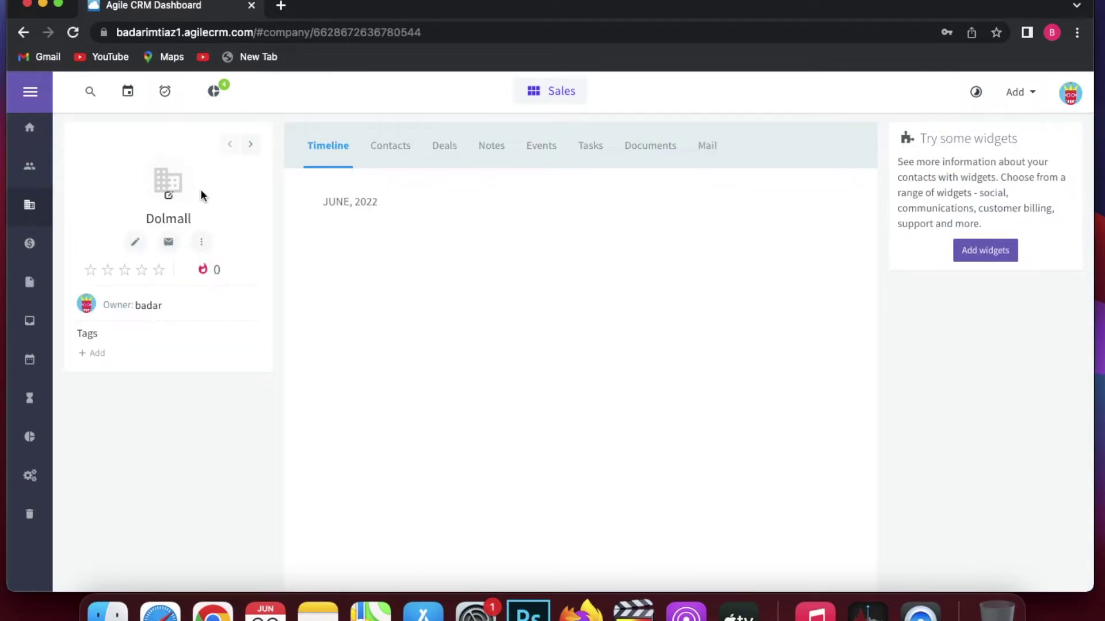
{"action": "left_click", "coordinate": [396, 151]}
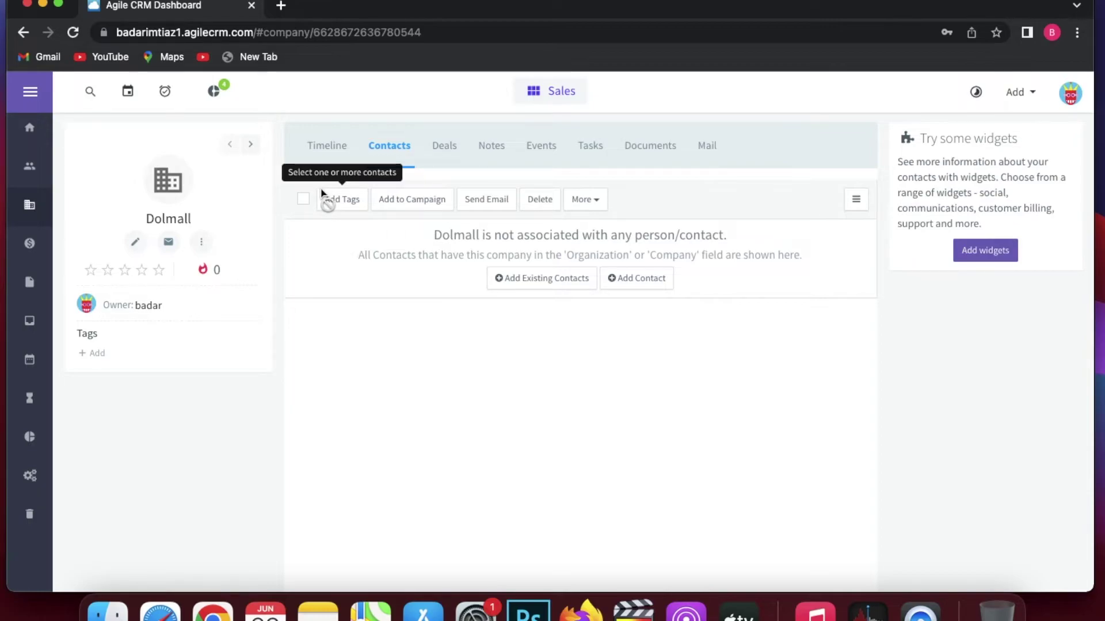
Move the deal 'This is a deal of life time' into Proposal and open its record timeline.
{"action": "left_click", "coordinate": [36, 252]}
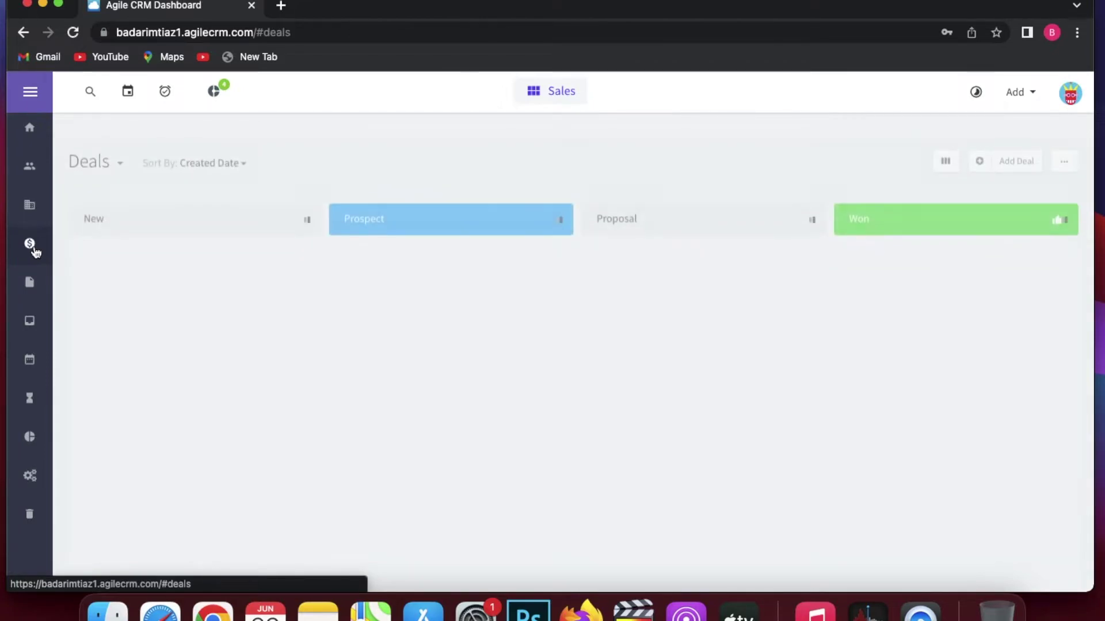
{"action": "left_click_drag", "start_coordinate": [457, 268], "coordinate": [709, 296]}
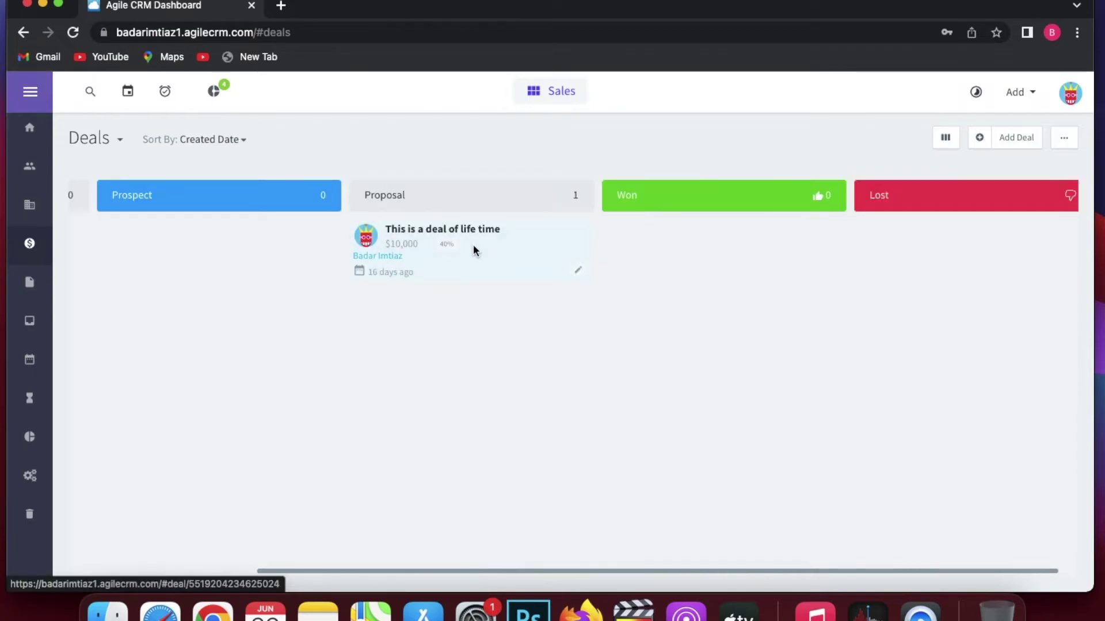
{"action": "left_click", "coordinate": [470, 239]}
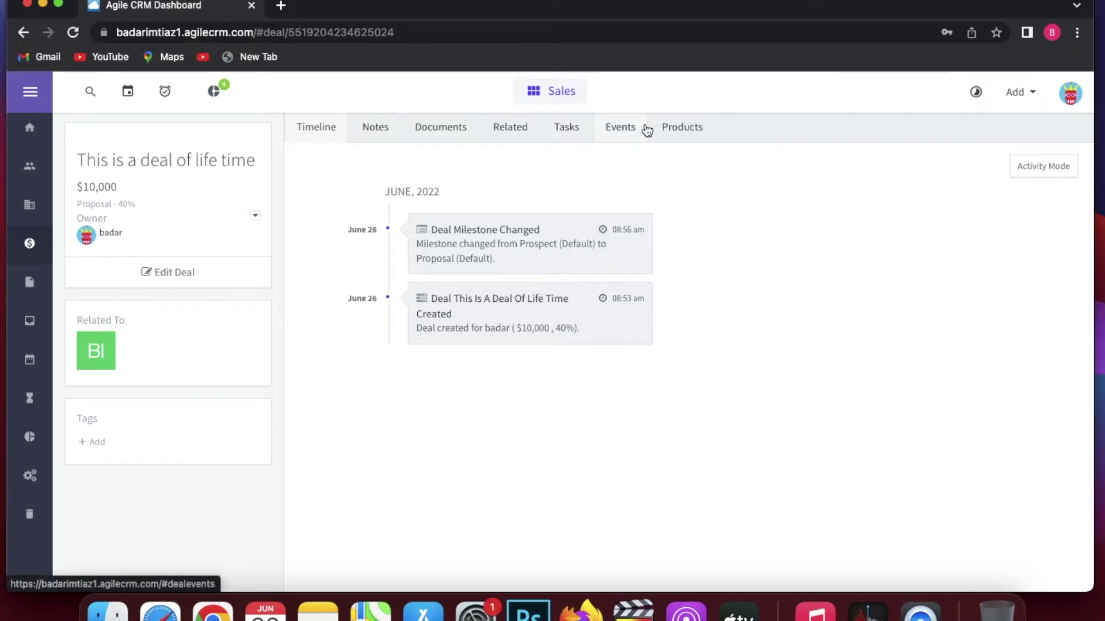
Go to the email Inbox and start composing a new email.
{"action": "left_click", "coordinate": [32, 282]}
{"action": "left_click", "coordinate": [28, 325]}
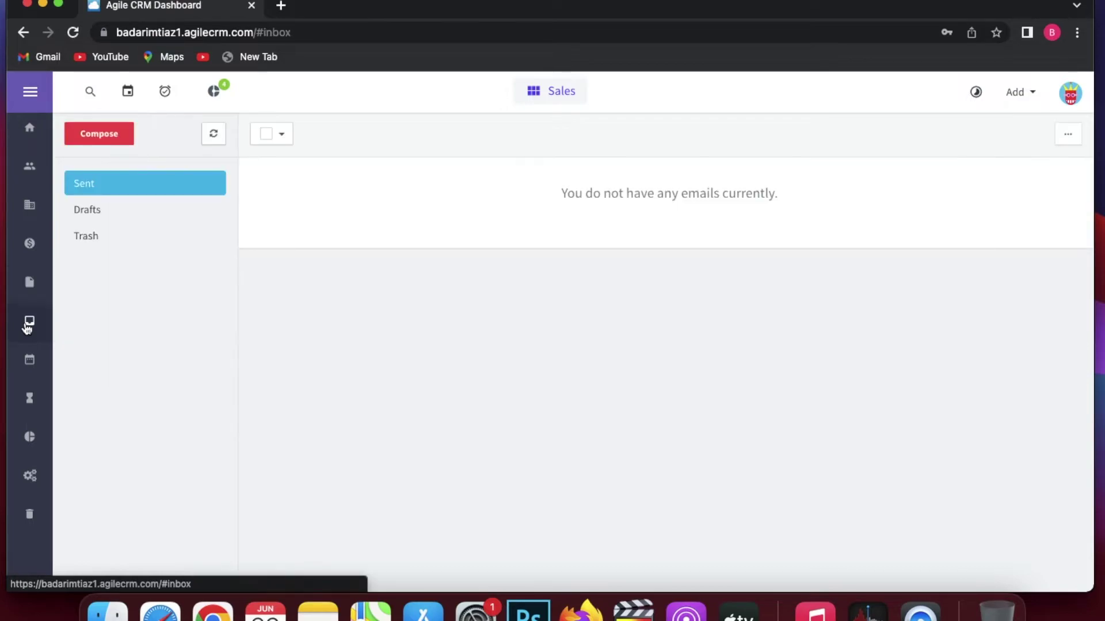
{"action": "left_click", "coordinate": [118, 135]}
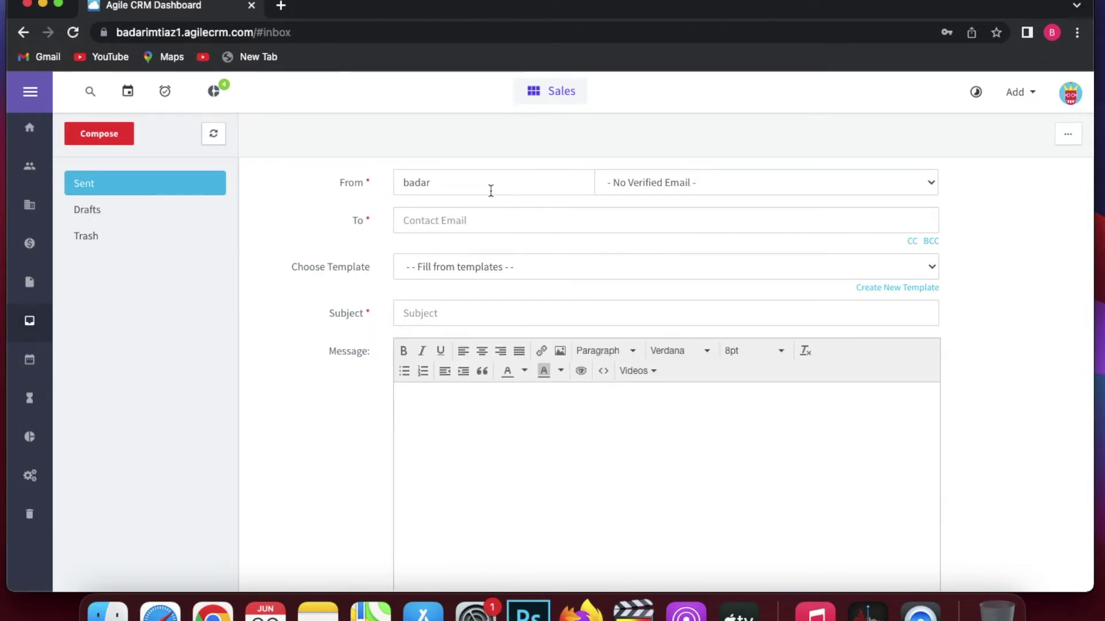
Add a new sender address in the From field and send its verification request.
{"action": "left_click", "coordinate": [627, 183]}
{"action": "left_click", "coordinate": [628, 206]}
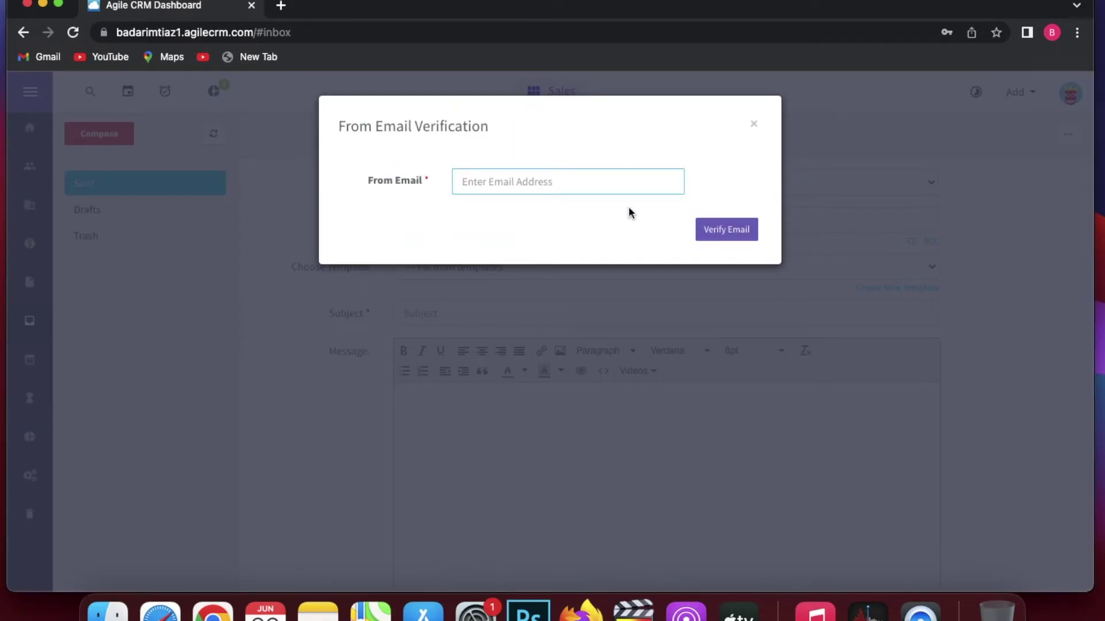
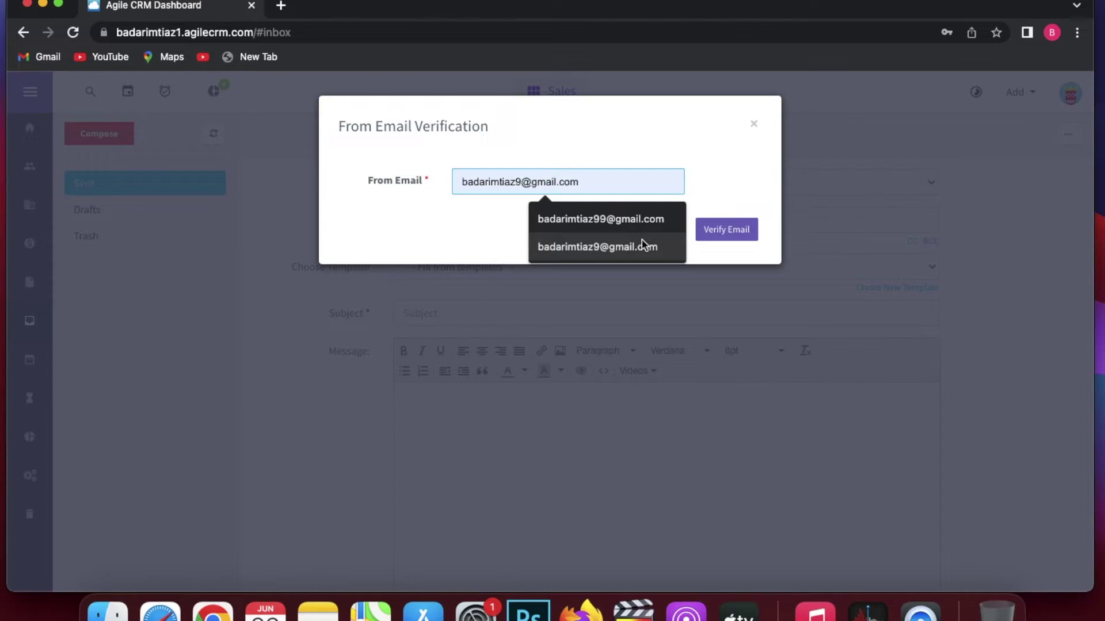
{"action": "left_click", "coordinate": [642, 240]}
{"action": "left_click", "coordinate": [701, 230]}
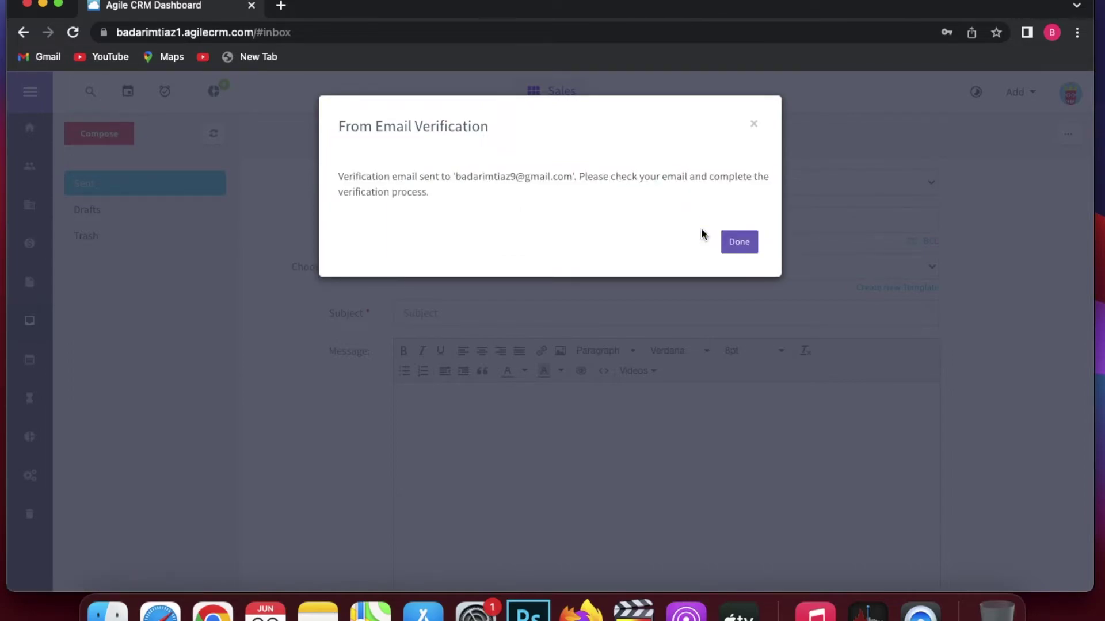
{"action": "left_click", "coordinate": [736, 245]}
Launch the Online Calendar's public Scheduling URL page in a new tab.
{"action": "scroll", "coordinate": [569, 221], "scroll_direction": "down", "scroll_amount": 2}
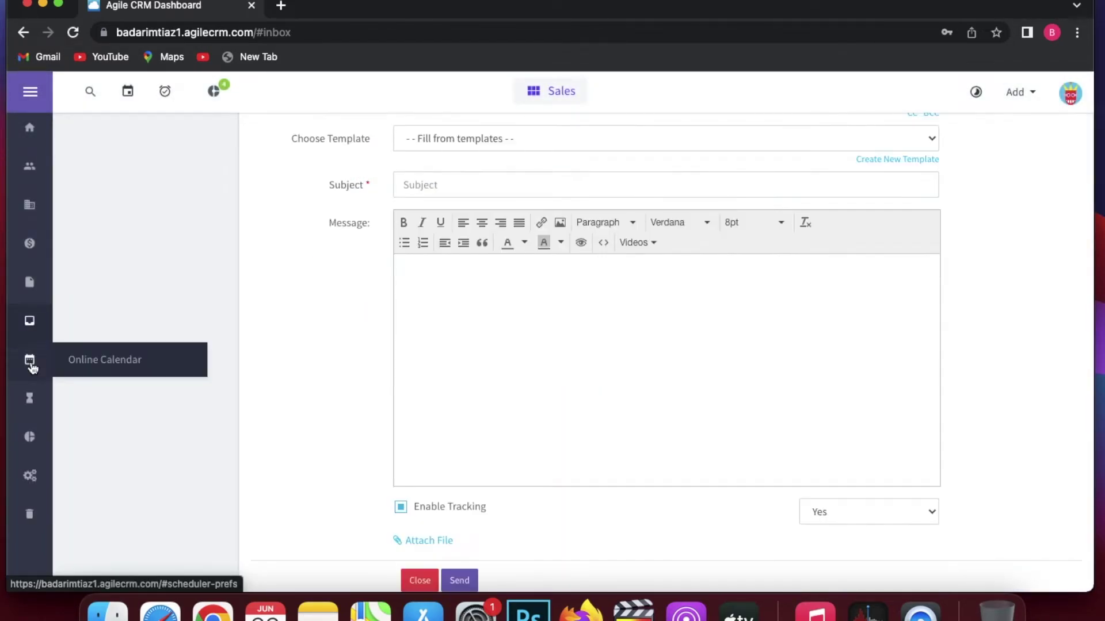
{"action": "left_click", "coordinate": [29, 360]}
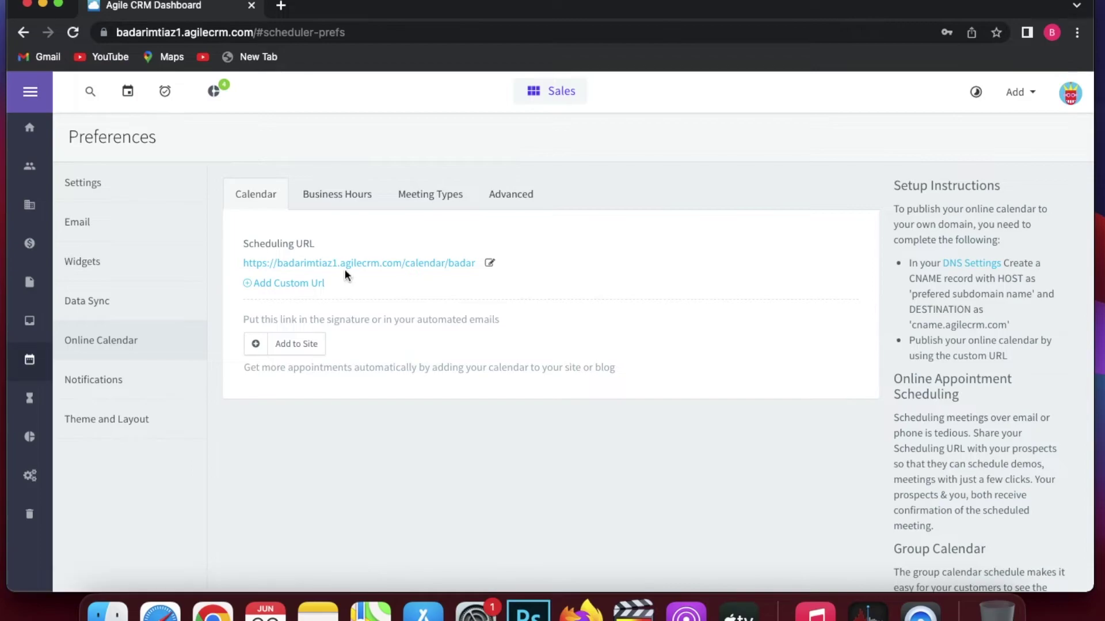
{"action": "left_click", "coordinate": [349, 267]}
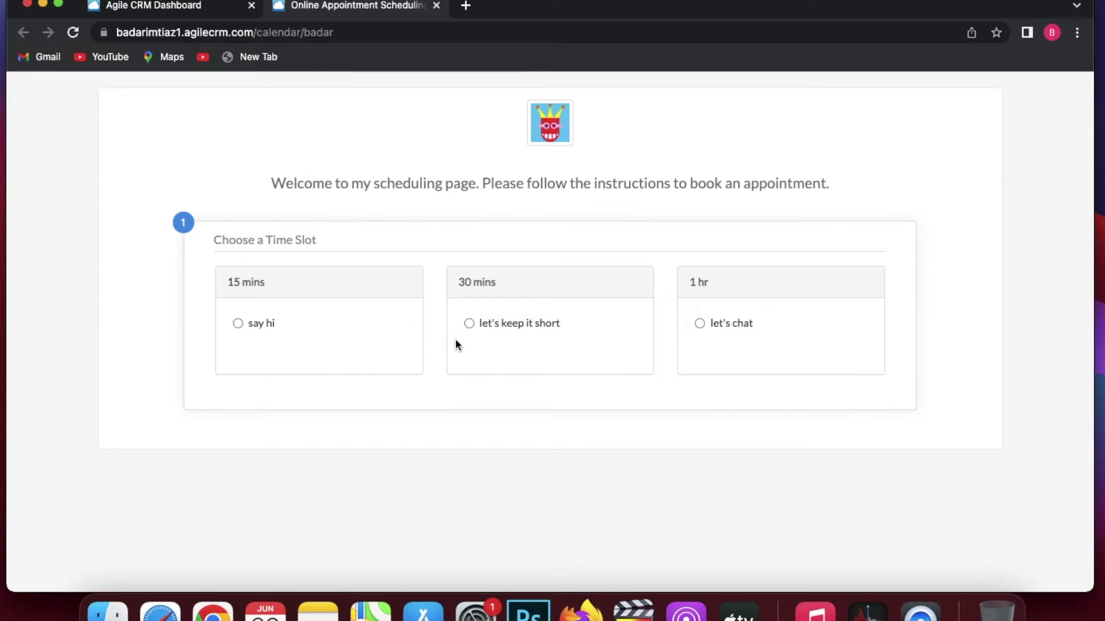
Pick the 30-minute 'let's keep it short' meeting on June 29 at 20:00.
{"action": "left_click", "coordinate": [469, 323]}
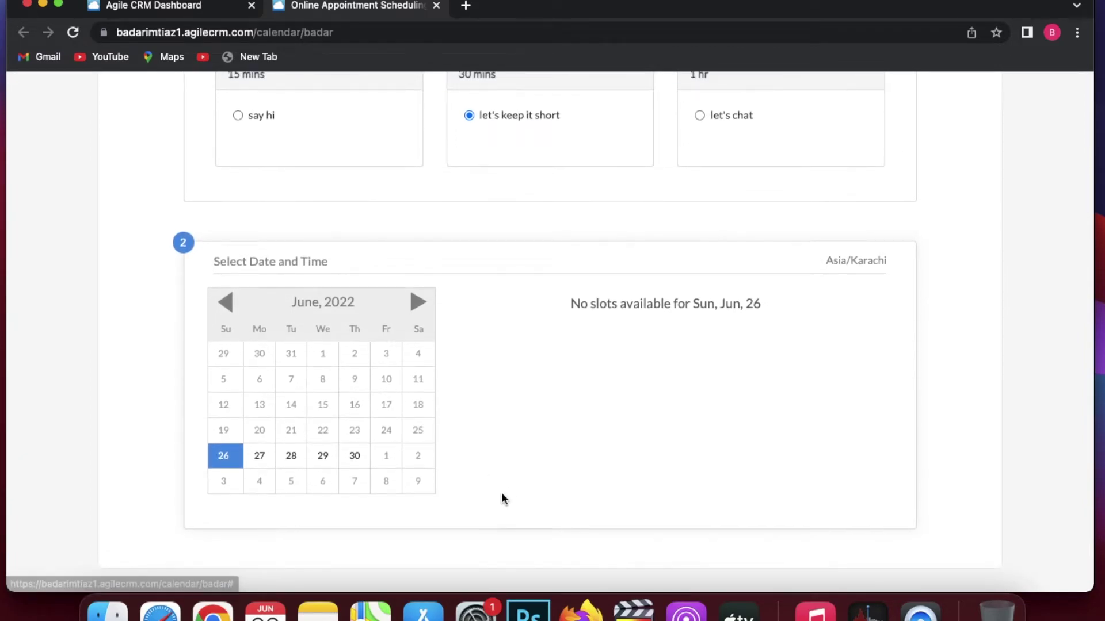
{"action": "scroll", "coordinate": [411, 488], "scroll_direction": "down", "scroll_amount": 1}
{"action": "scroll", "coordinate": [411, 488], "scroll_direction": "up", "scroll_amount": 1}
{"action": "left_click", "coordinate": [323, 454]}
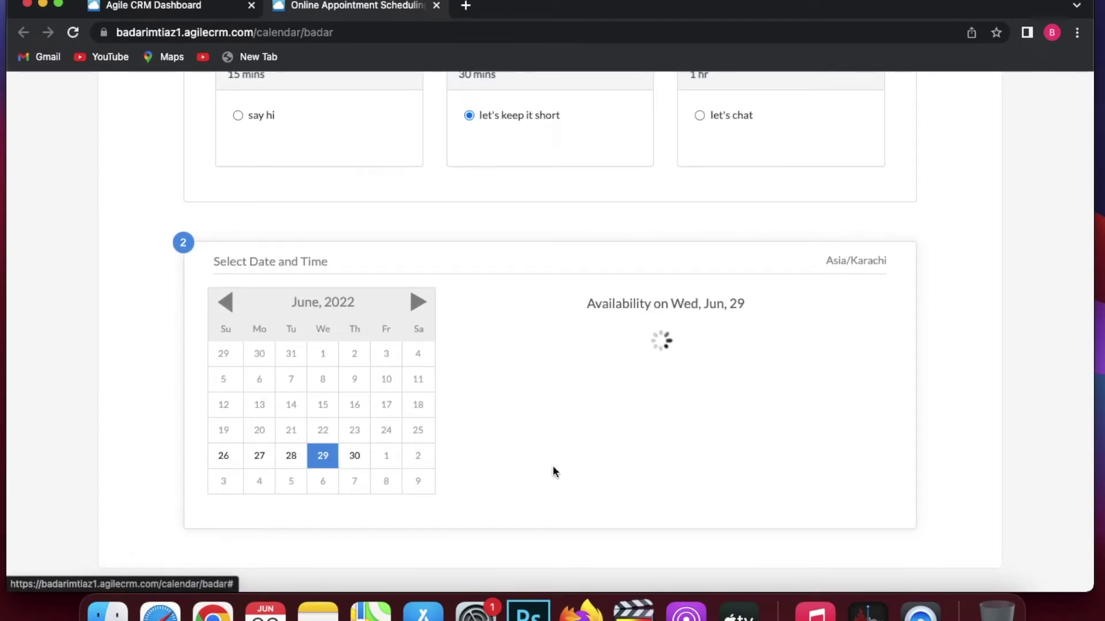
{"action": "scroll", "coordinate": [554, 472], "scroll_direction": "down", "scroll_amount": 1}
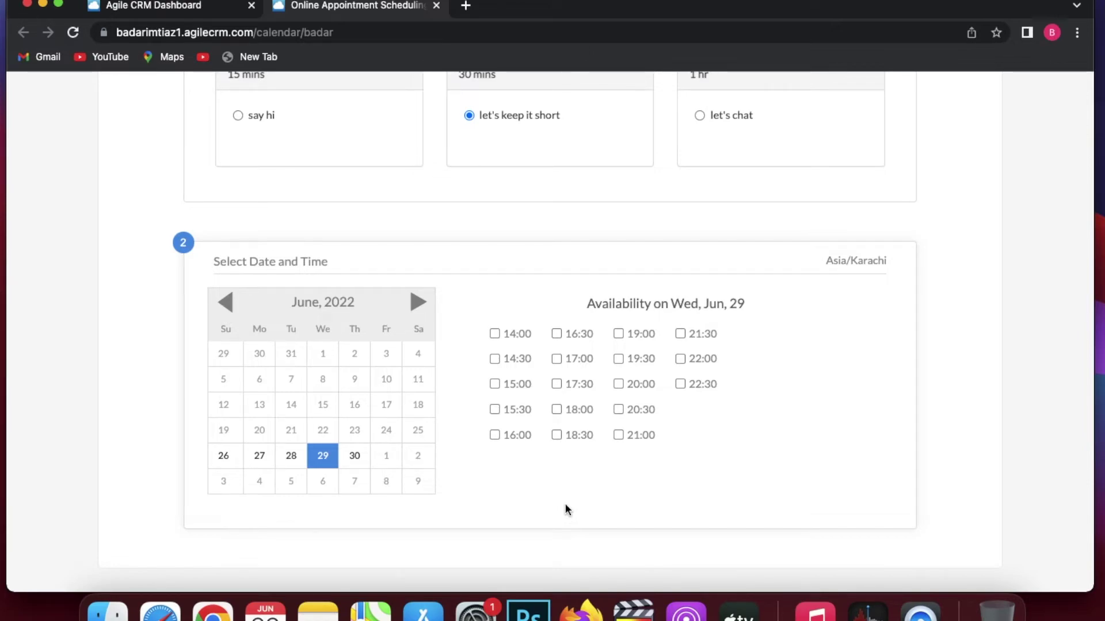
{"action": "left_click", "coordinate": [619, 385]}
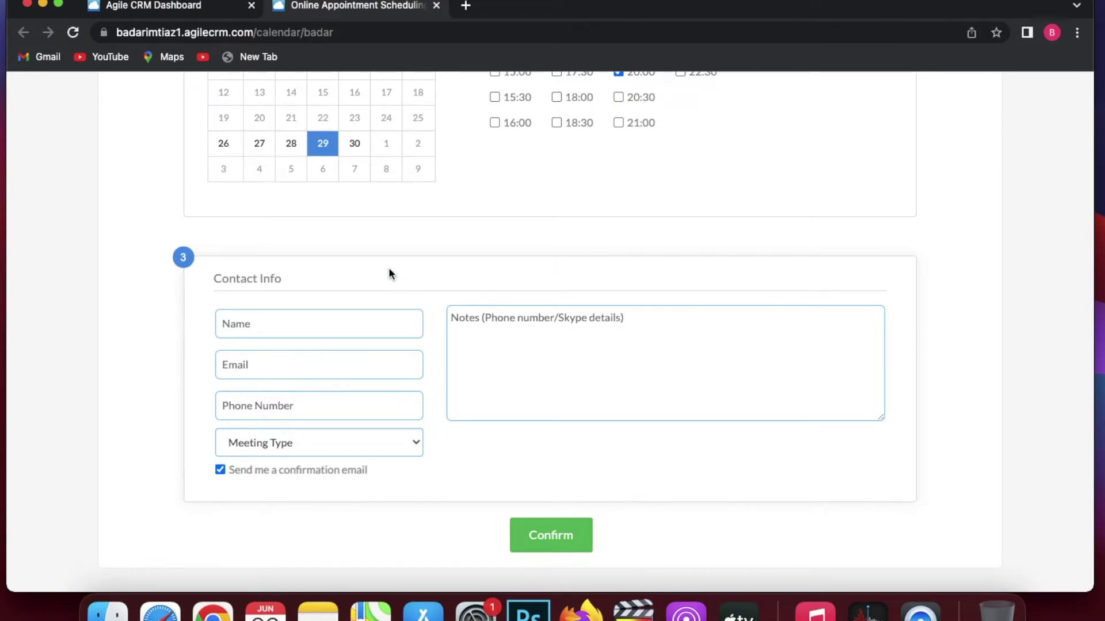
Return to the Dashboard tab and scroll through today's User Activities log.
{"action": "left_click", "coordinate": [170, 8]}
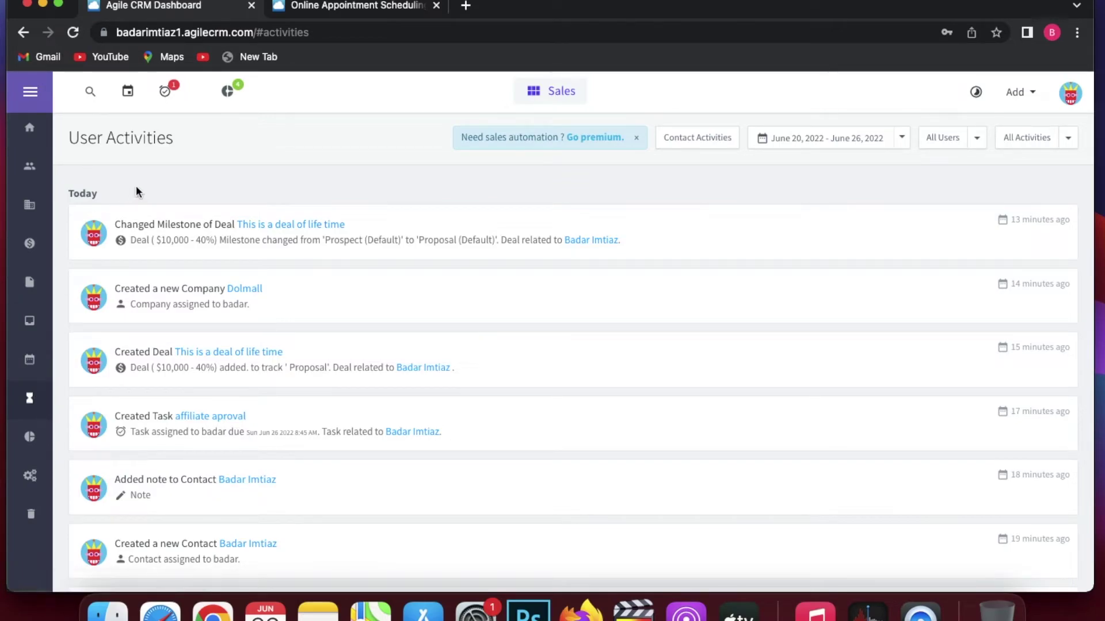
{"action": "scroll", "coordinate": [215, 192], "scroll_direction": "down", "scroll_amount": 1}
{"action": "scroll", "coordinate": [215, 190], "scroll_direction": "down", "scroll_amount": 3}
{"action": "scroll", "coordinate": [216, 189], "scroll_direction": "up", "scroll_amount": 5}
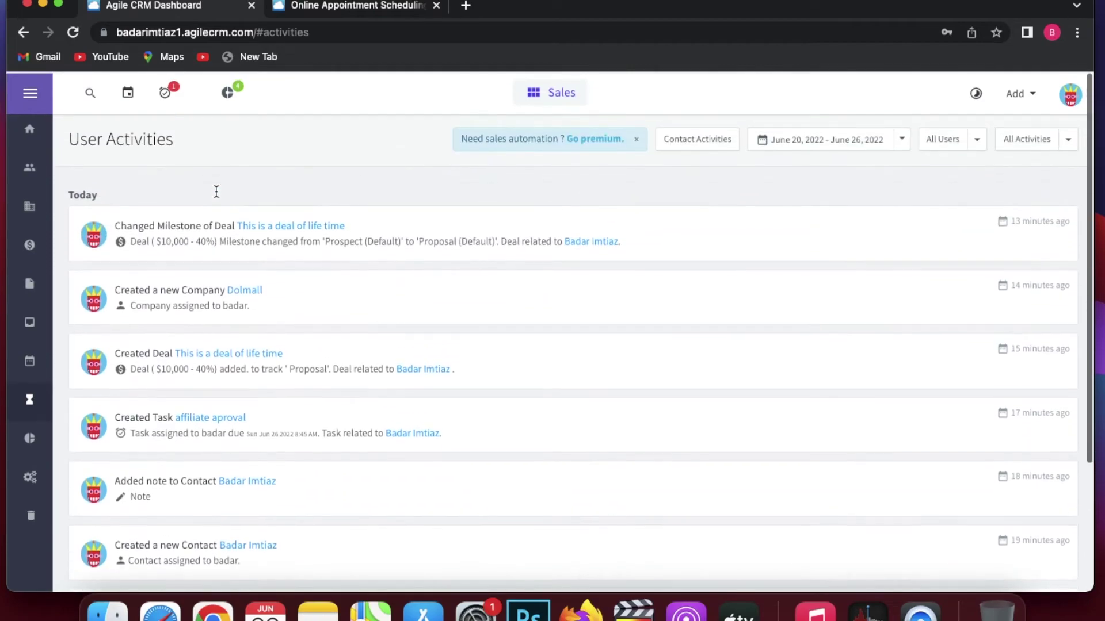
View the Incoming Deals report under Reports > Deals.
{"action": "left_click", "coordinate": [32, 449]}
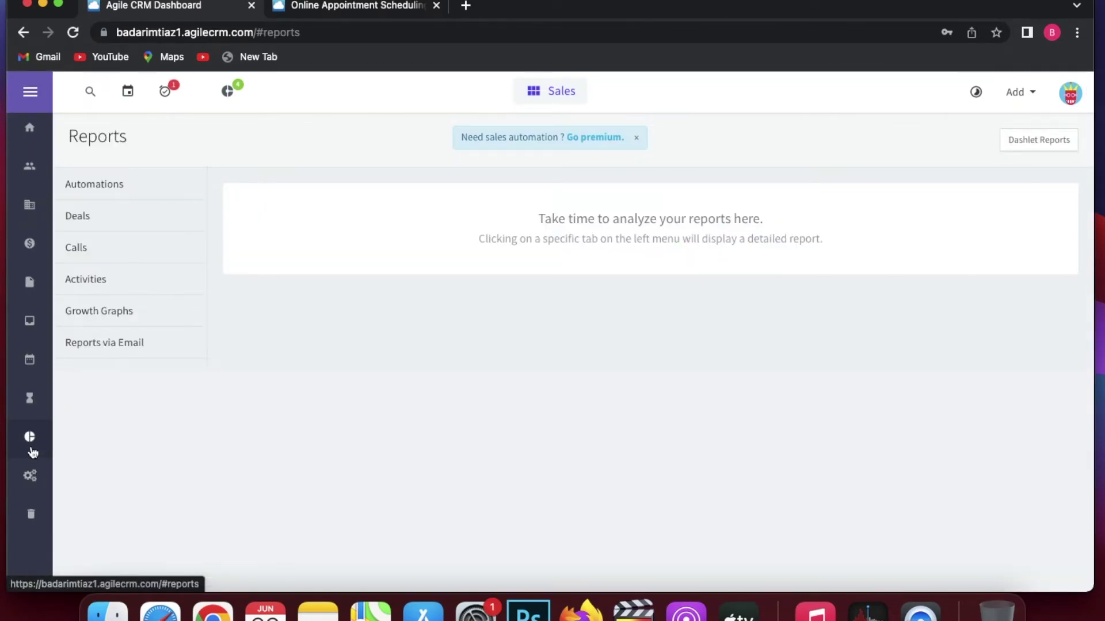
{"action": "left_click", "coordinate": [106, 218]}
{"action": "left_click", "coordinate": [122, 260]}
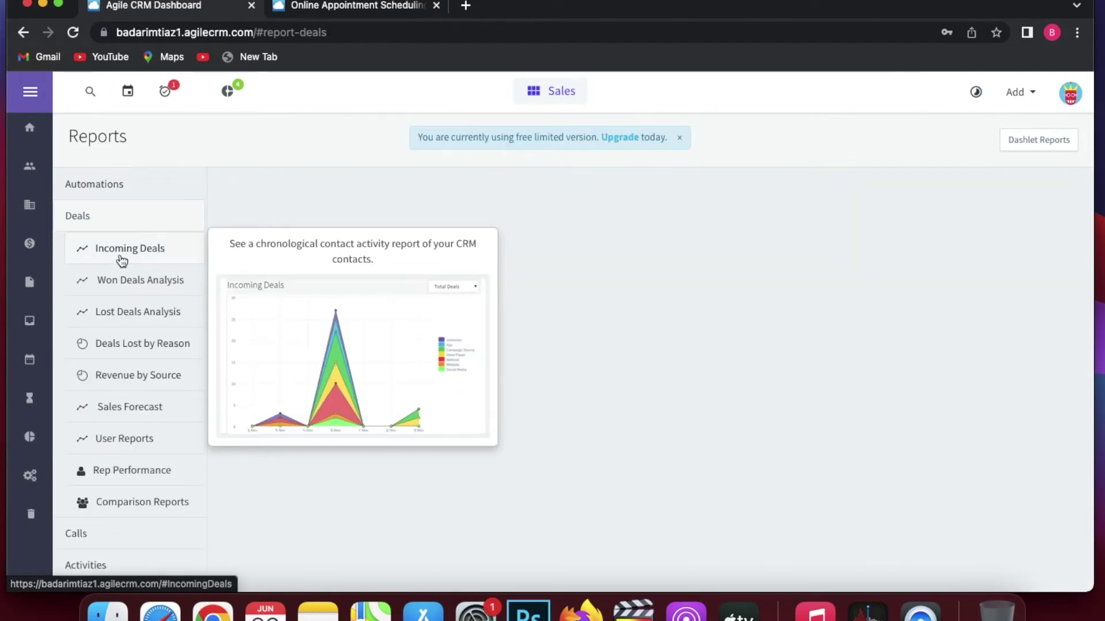
Expand the Calls report list, then move on to the Automations page.
{"action": "mouse_move", "coordinate": [138, 277]}
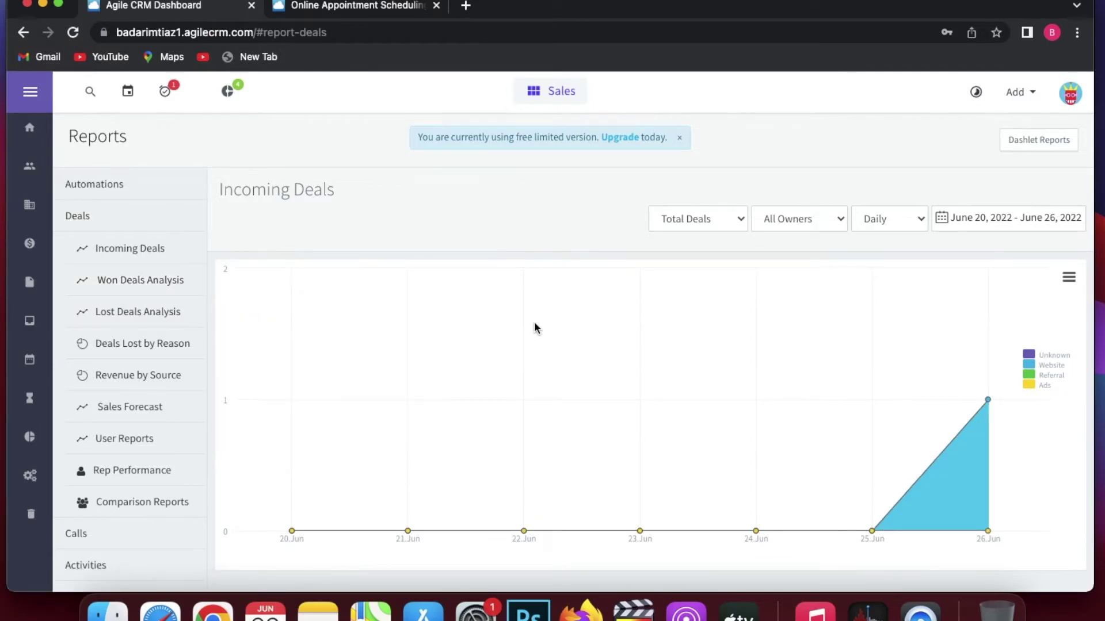
{"action": "mouse_move", "coordinate": [168, 399]}
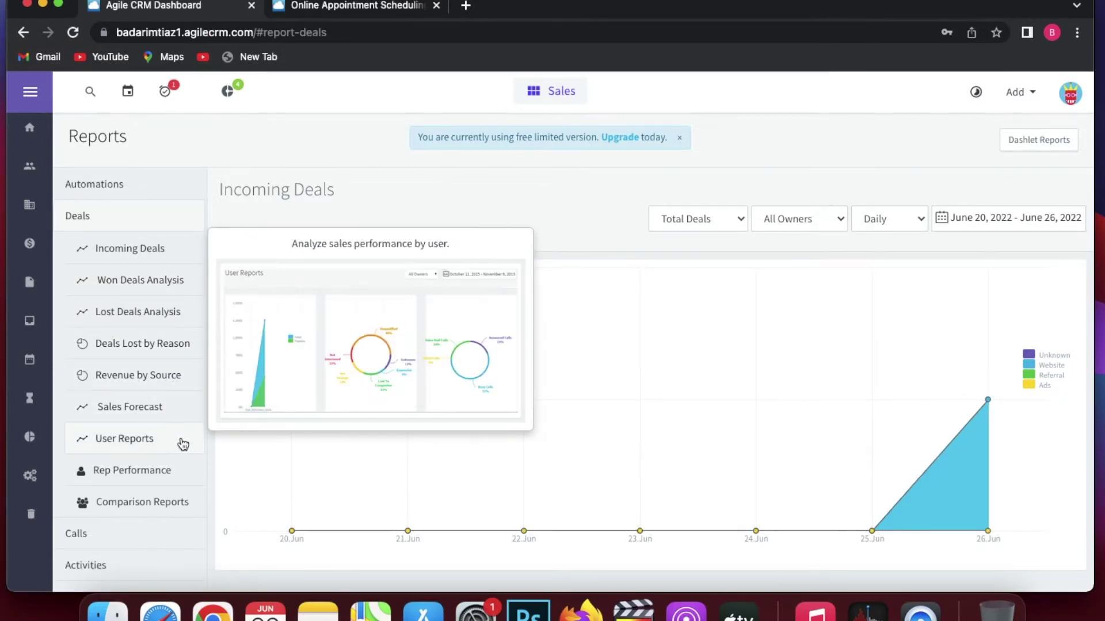
{"action": "scroll", "coordinate": [178, 448], "scroll_direction": "down", "scroll_amount": 2}
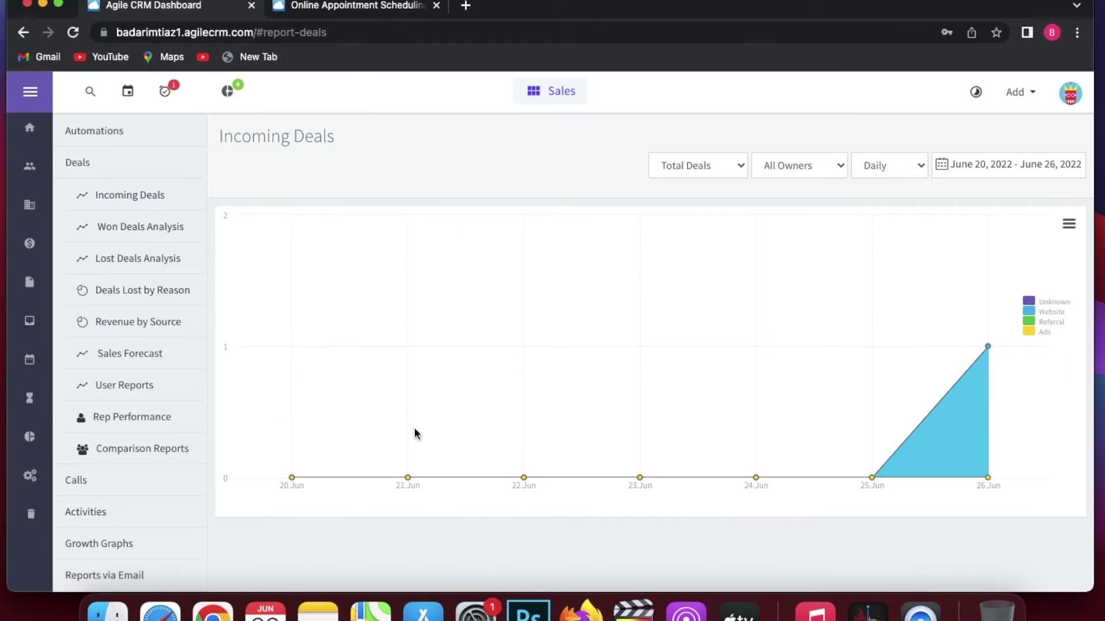
{"action": "left_click", "coordinate": [141, 480]}
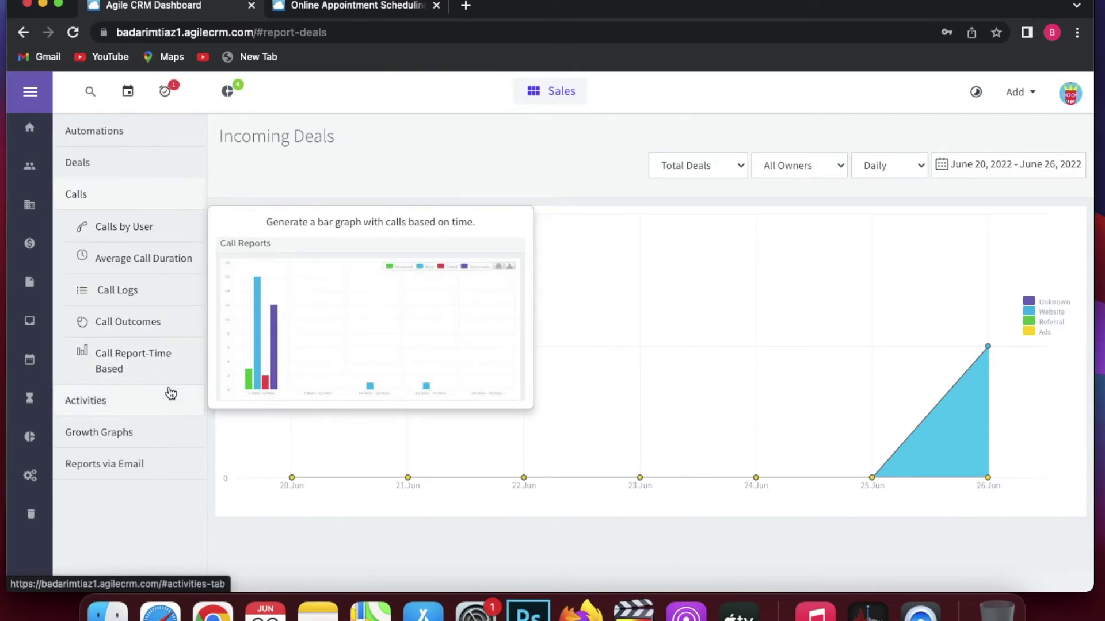
{"action": "left_click", "coordinate": [29, 476]}
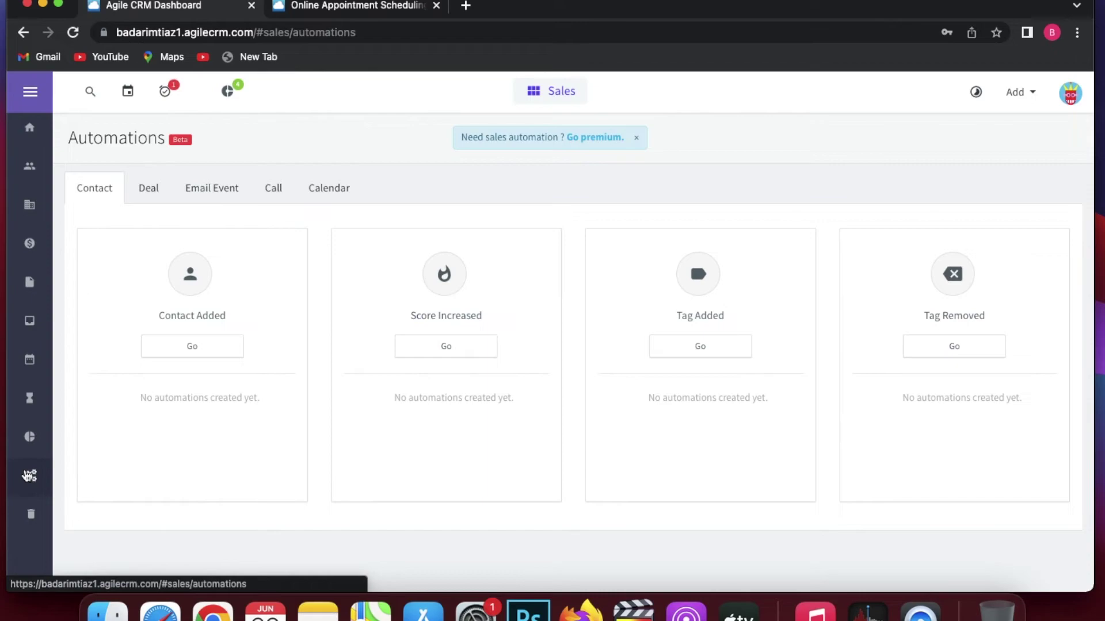
Start a Contact Added automation and preview the Send Email node settings without adding it.
{"action": "left_click", "coordinate": [200, 352]}
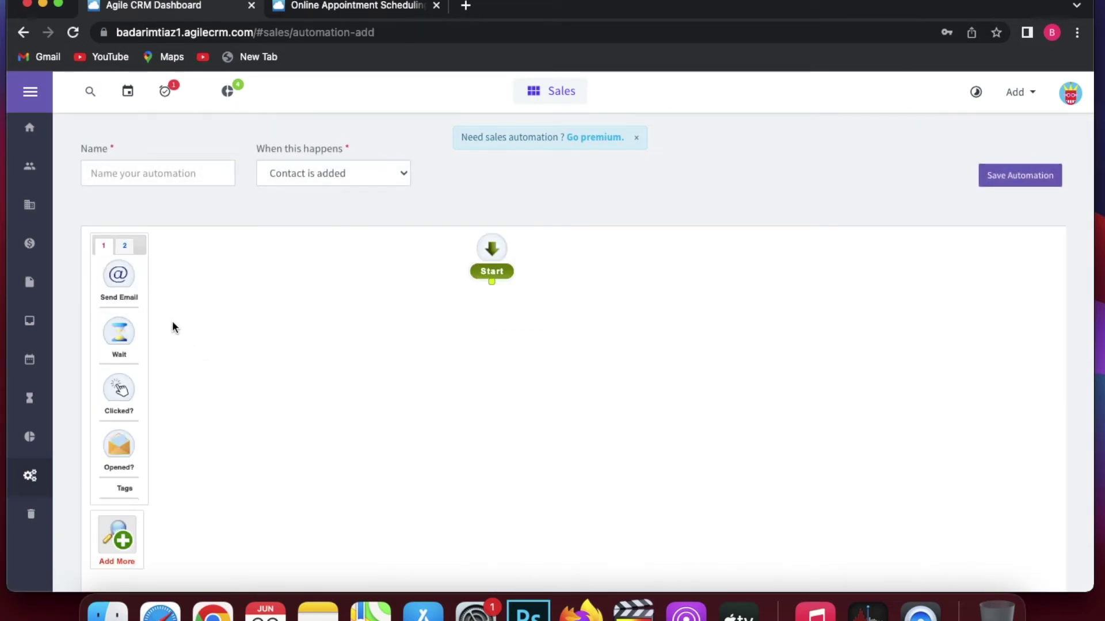
{"action": "left_click", "coordinate": [121, 277]}
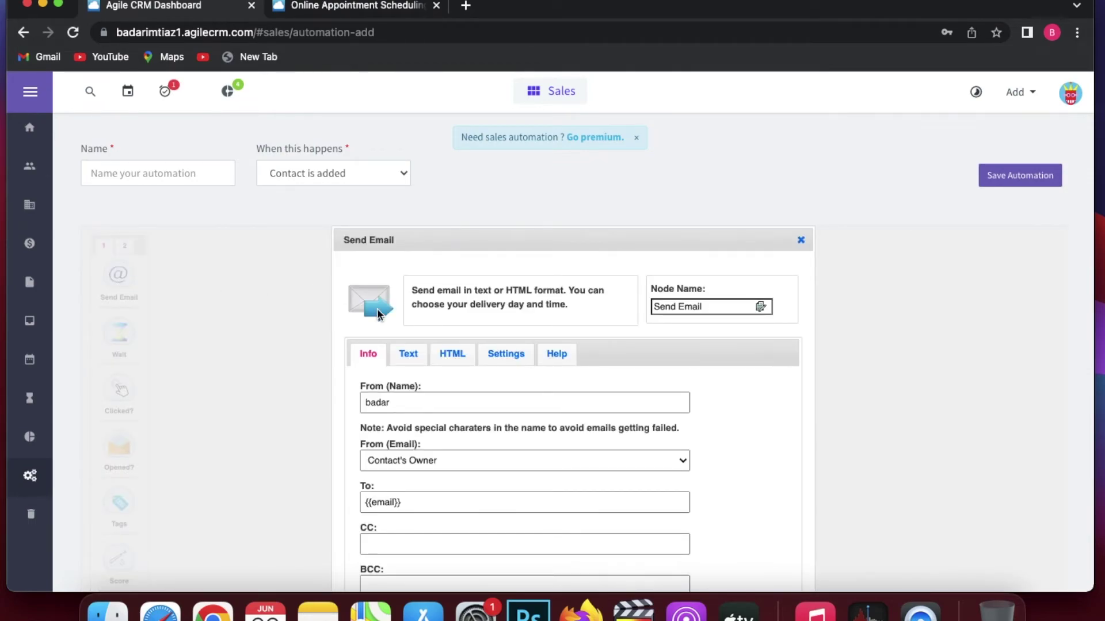
{"action": "scroll", "coordinate": [472, 427], "scroll_direction": "down", "scroll_amount": 2}
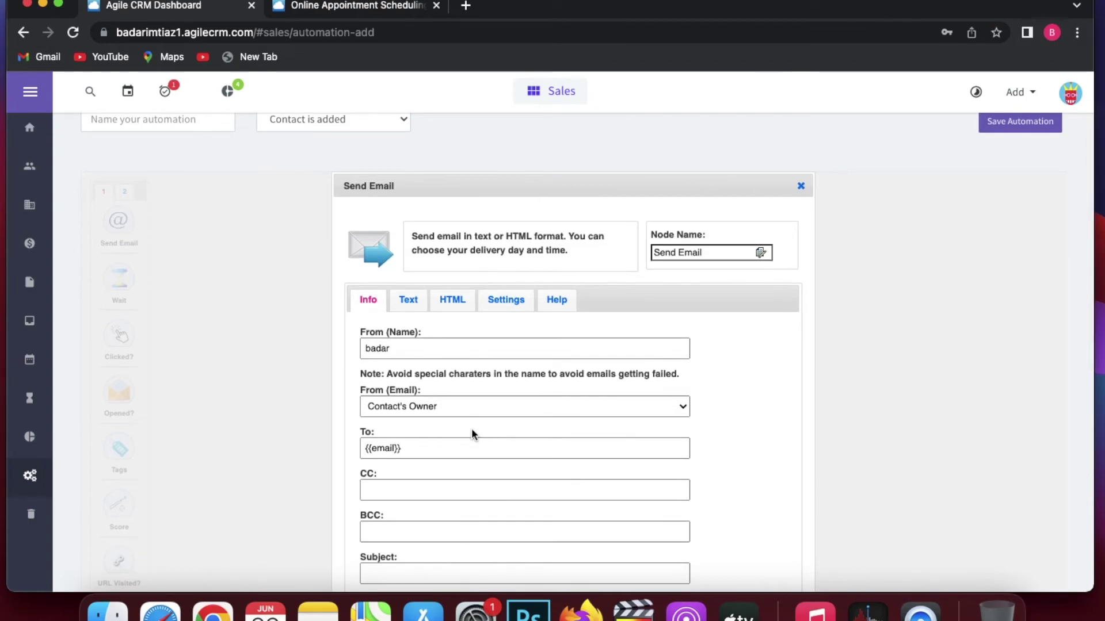
{"action": "scroll", "coordinate": [471, 431], "scroll_direction": "down", "scroll_amount": 1}
{"action": "scroll", "coordinate": [472, 430], "scroll_direction": "down", "scroll_amount": 1}
{"action": "scroll", "coordinate": [471, 429], "scroll_direction": "down", "scroll_amount": 4}
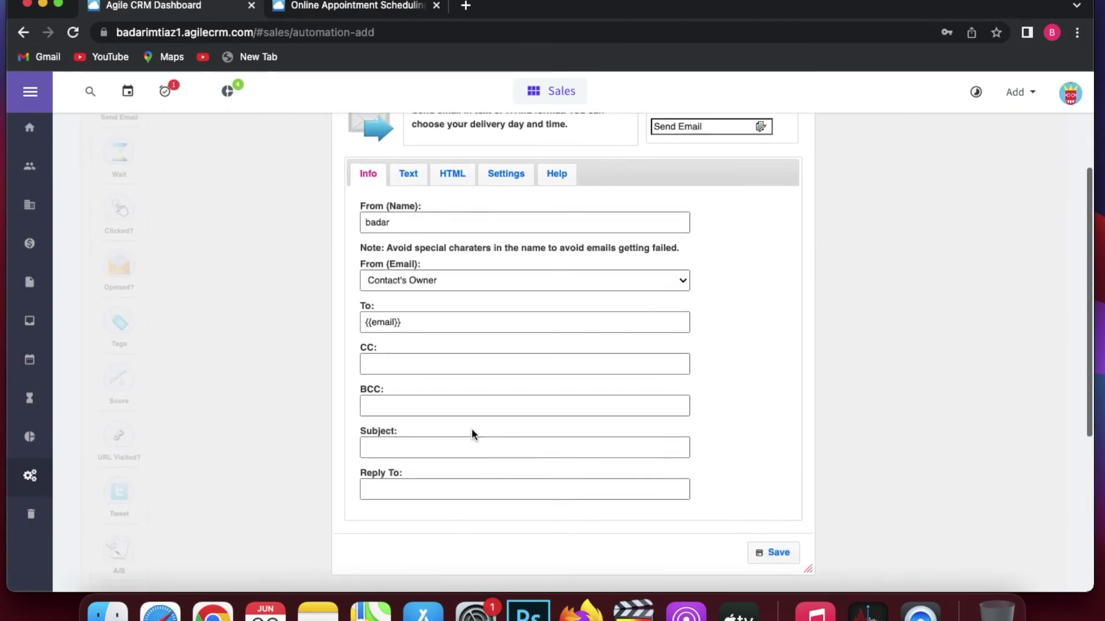
{"action": "scroll", "coordinate": [802, 249], "scroll_direction": "up", "scroll_amount": 8}
{"action": "left_click", "coordinate": [800, 240]}
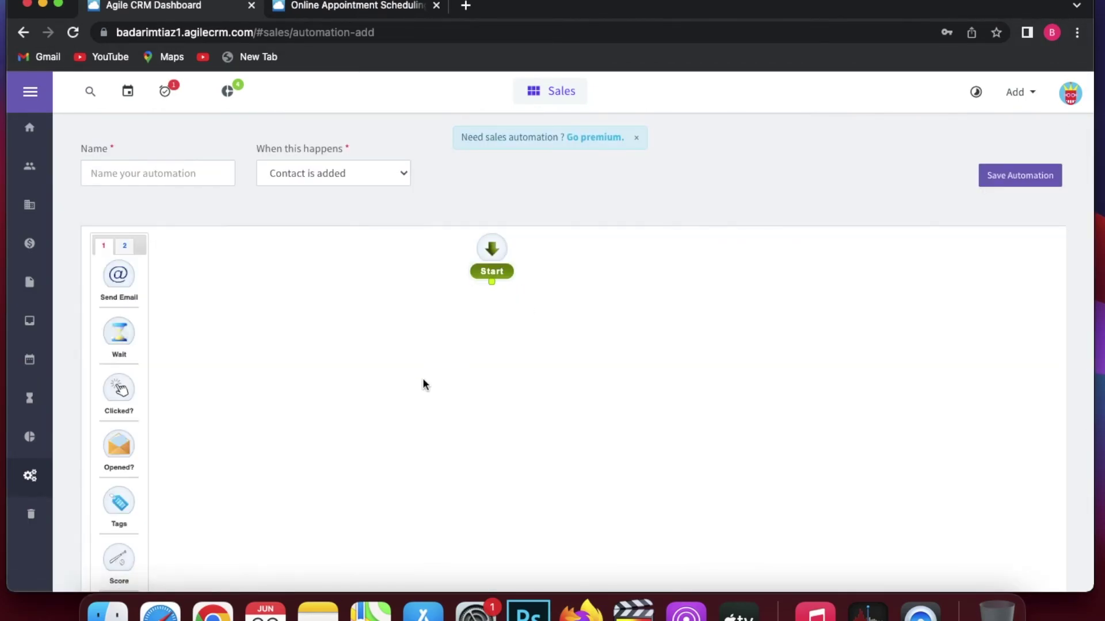
Scroll through the rest of the workflow node palette.
{"action": "scroll", "coordinate": [119, 389], "scroll_direction": "down", "scroll_amount": 2}
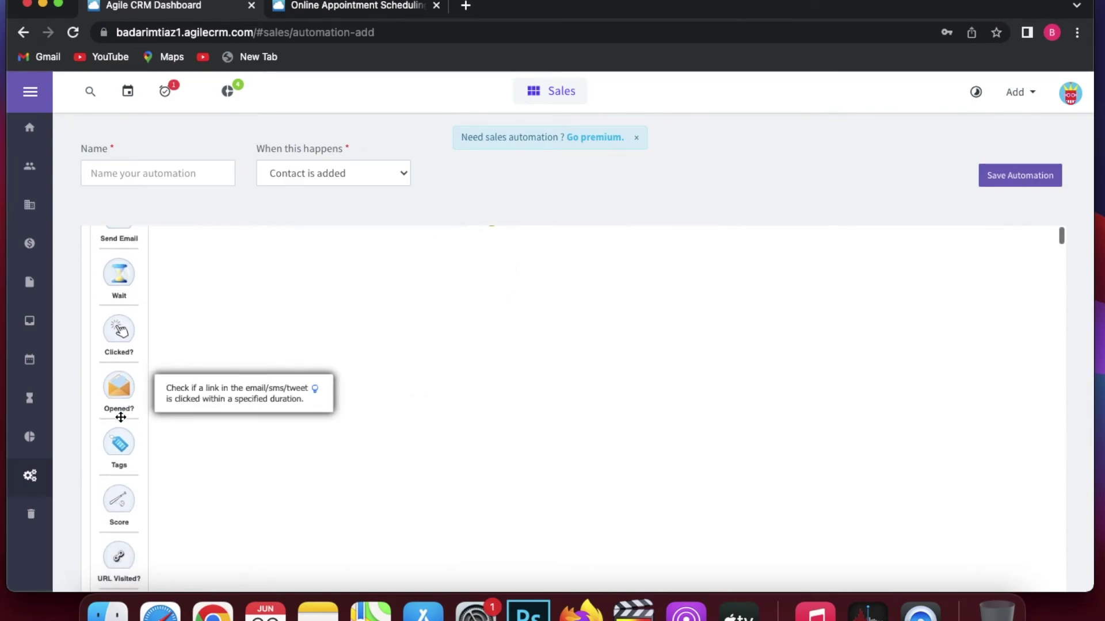
{"action": "scroll", "coordinate": [119, 483], "scroll_direction": "down", "scroll_amount": 6}
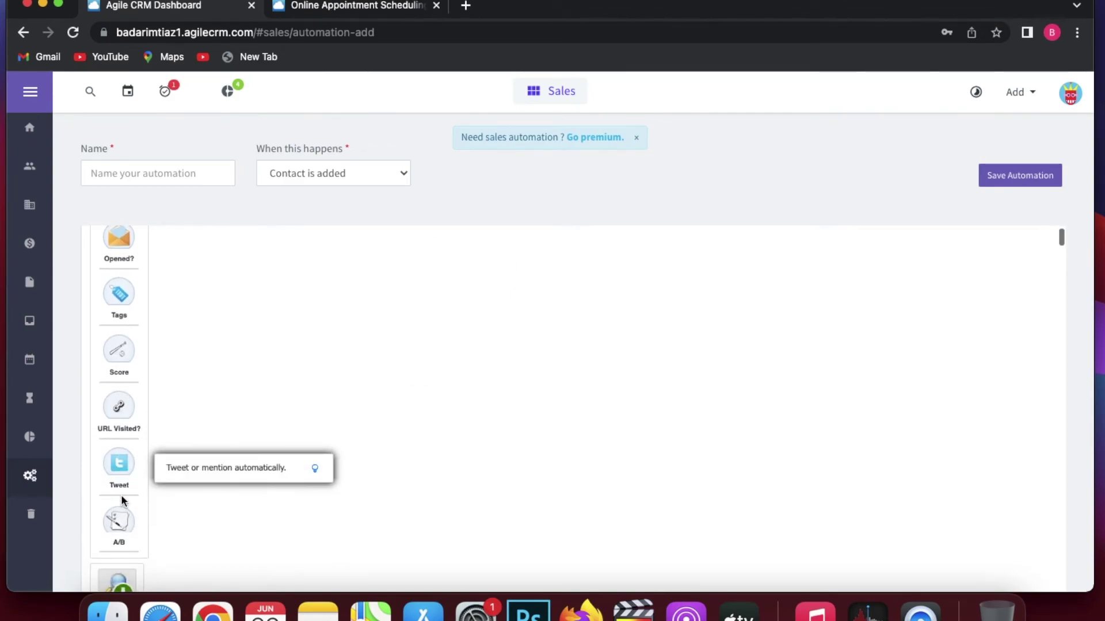
{"action": "scroll", "coordinate": [122, 502], "scroll_direction": "down", "scroll_amount": 2}
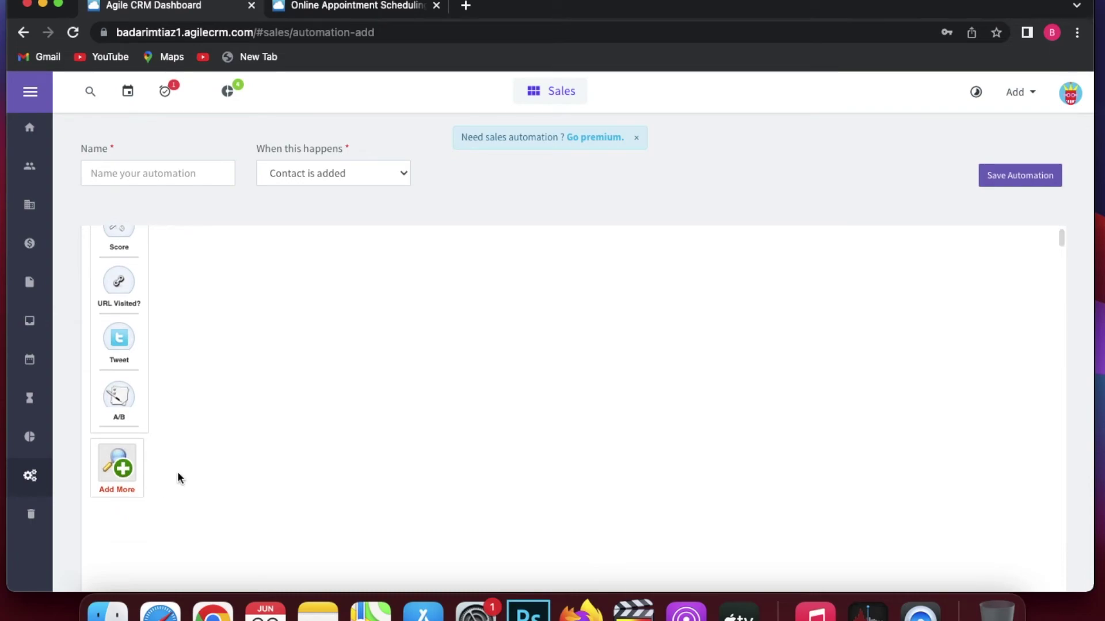
Place an Add Task step named 'call the contact' with Due Days 1 on the canvas.
{"action": "left_click", "coordinate": [140, 241]}
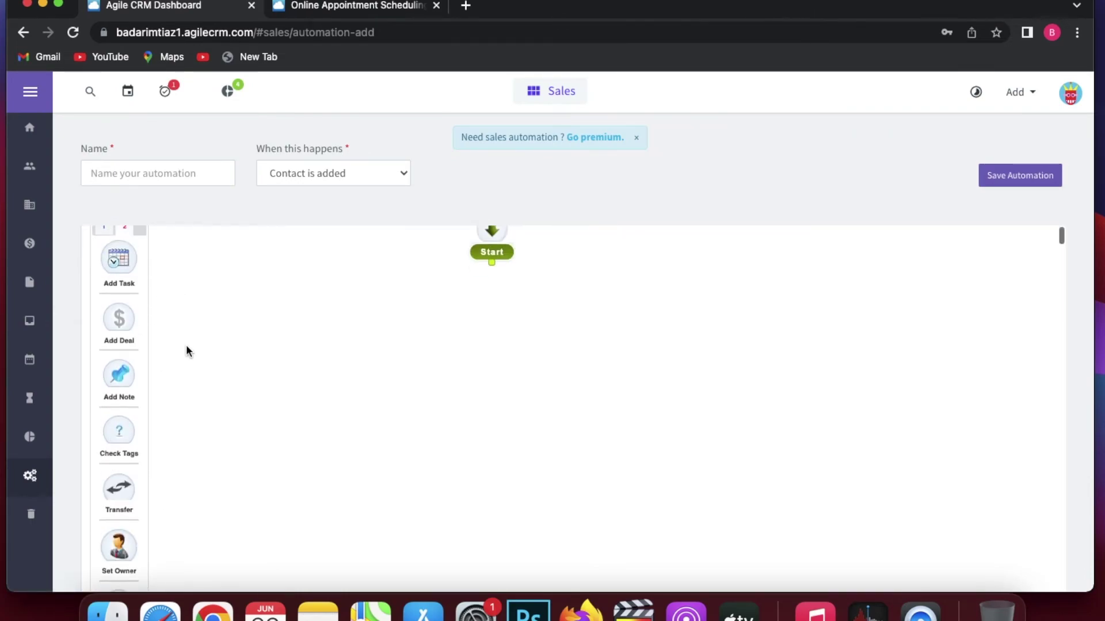
{"action": "left_click_drag", "start_coordinate": [118, 259], "coordinate": [481, 306]}
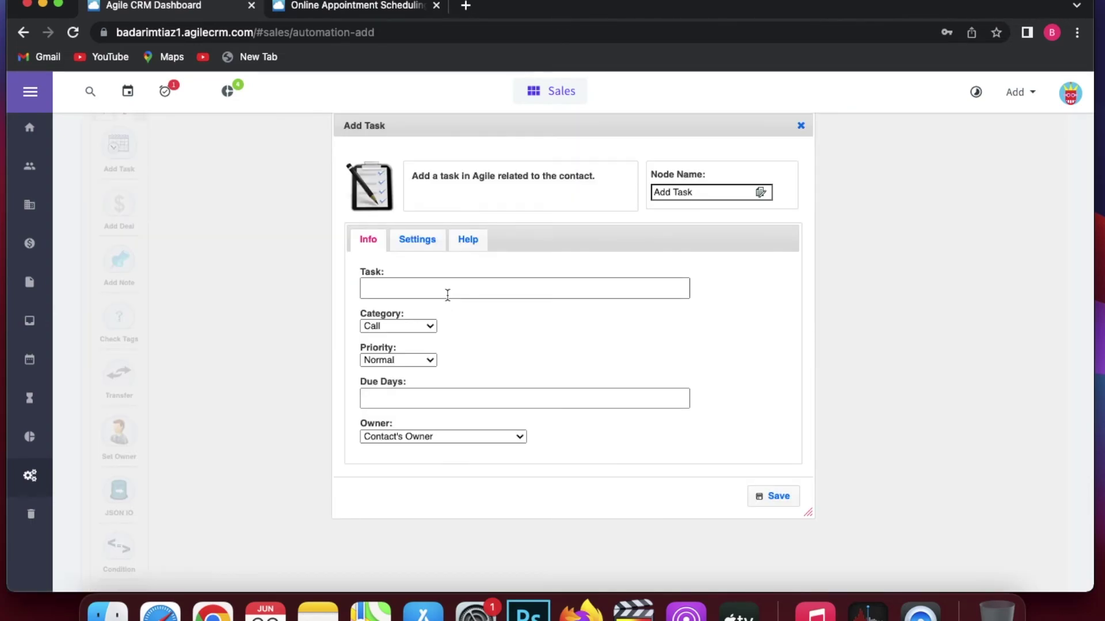
{"action": "left_click", "coordinate": [448, 295]}
{"action": "type", "text": "call the conta"}
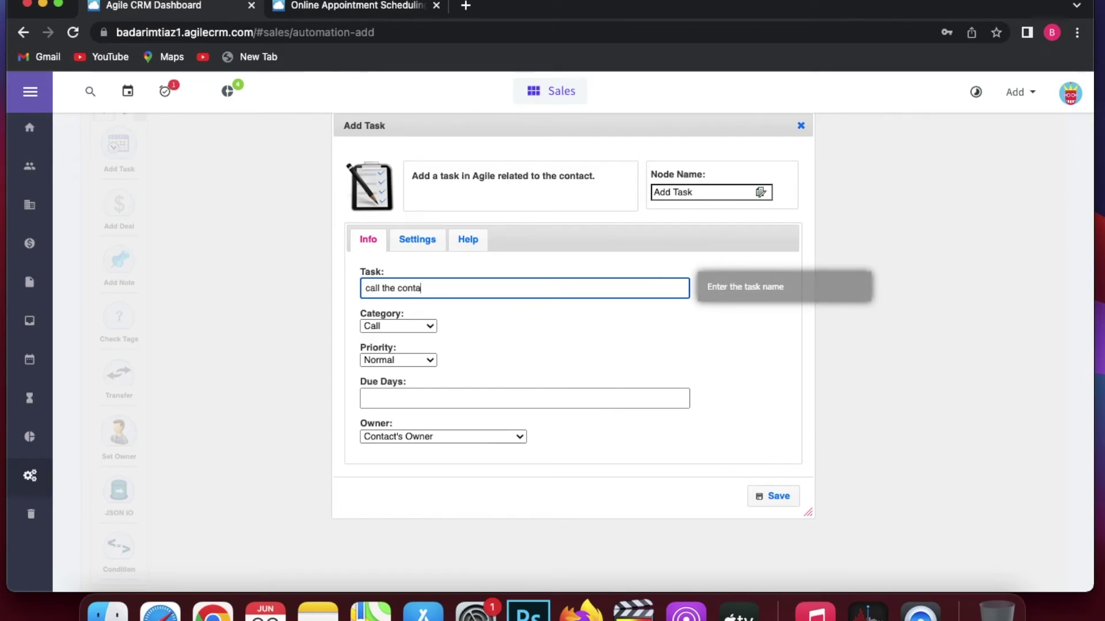
{"action": "type", "text": "ct"}
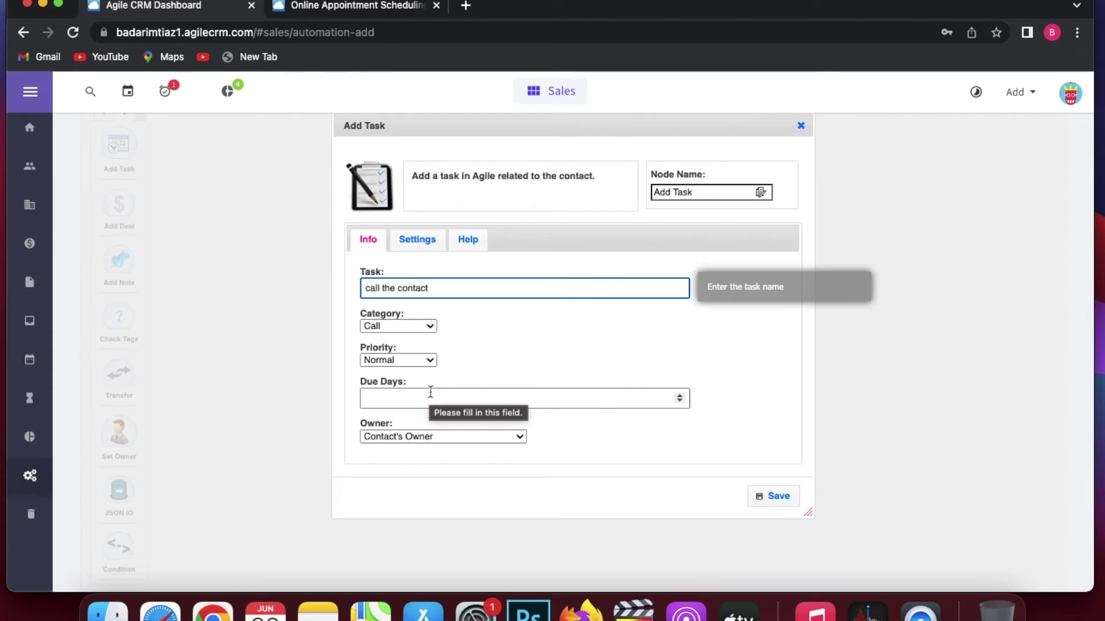
{"action": "left_click", "coordinate": [771, 497]}
{"action": "left_click", "coordinate": [587, 407]}
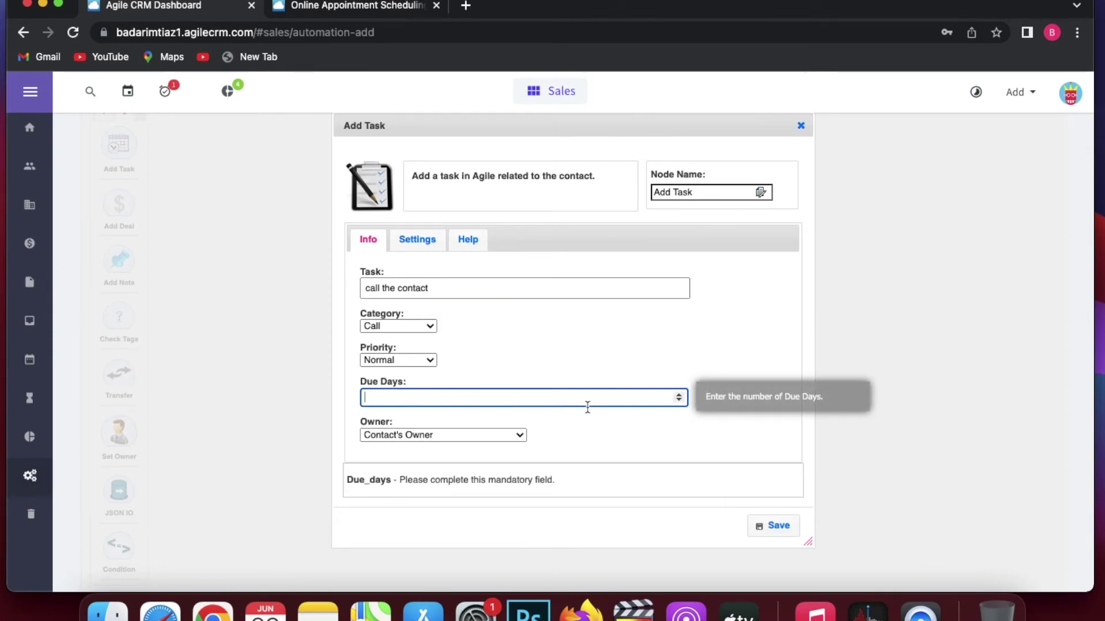
{"action": "type", "text": "1"}
{"action": "left_click", "coordinate": [780, 497]}
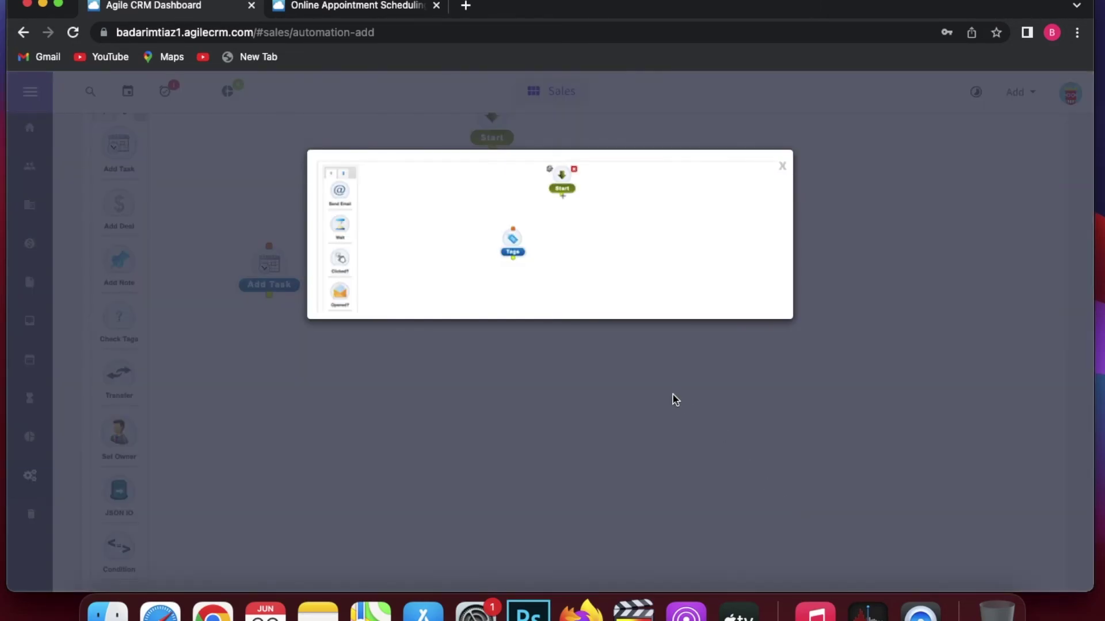
Dismiss the preview popup and link the Start node's output to the Add Task step.
{"action": "left_click", "coordinate": [782, 170]}
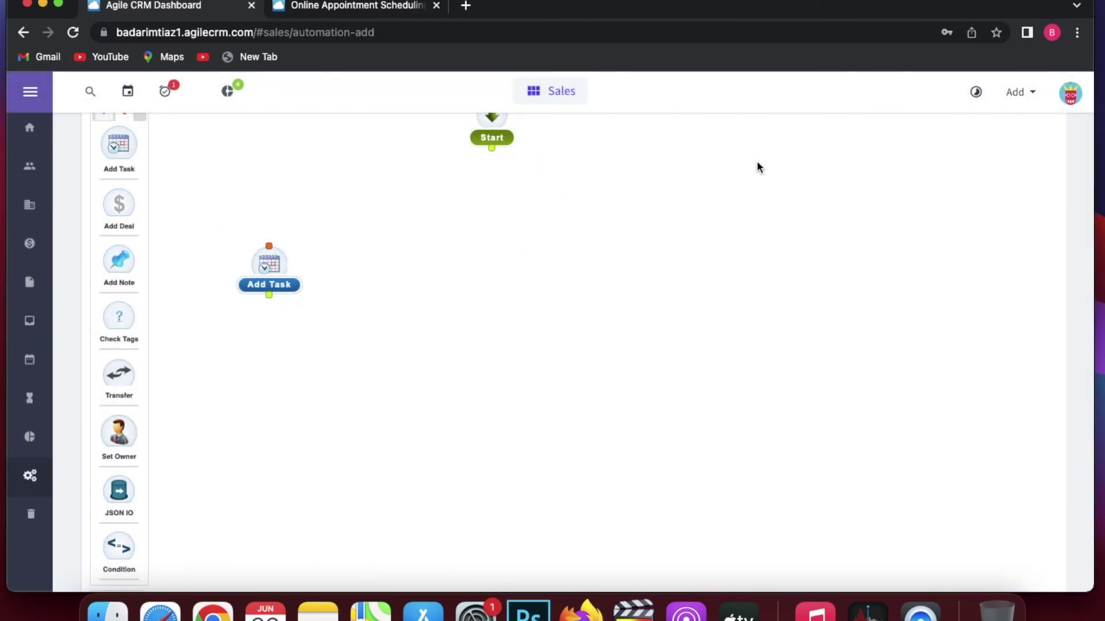
{"action": "scroll", "coordinate": [509, 177], "scroll_direction": "up", "scroll_amount": 1}
{"action": "mouse_move", "coordinate": [496, 159]}
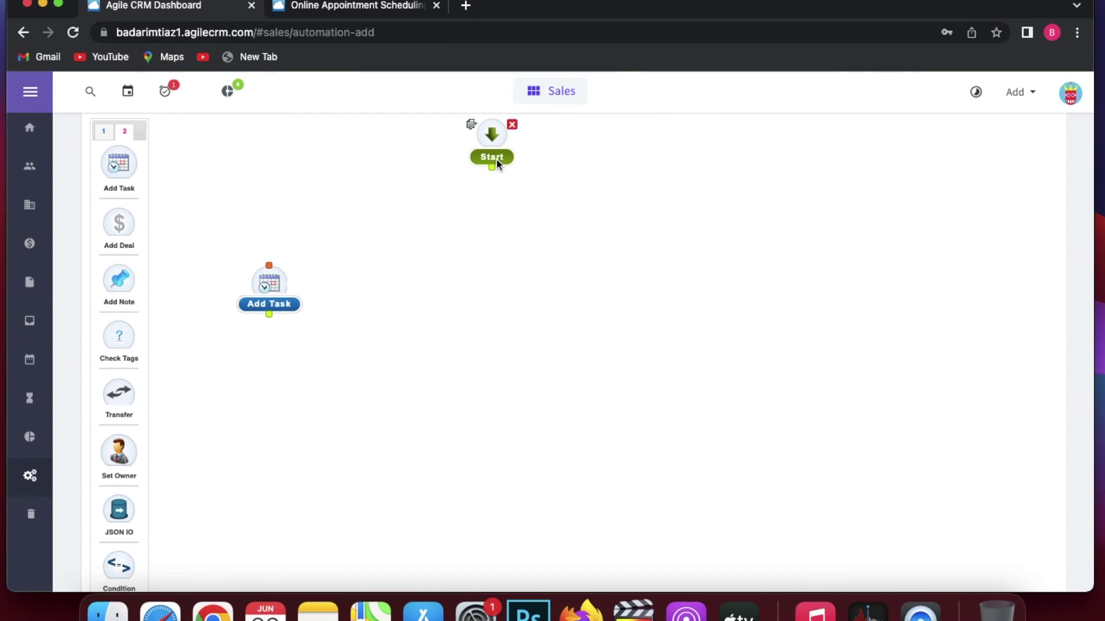
{"action": "left_click_drag", "start_coordinate": [492, 168], "coordinate": [266, 276]}
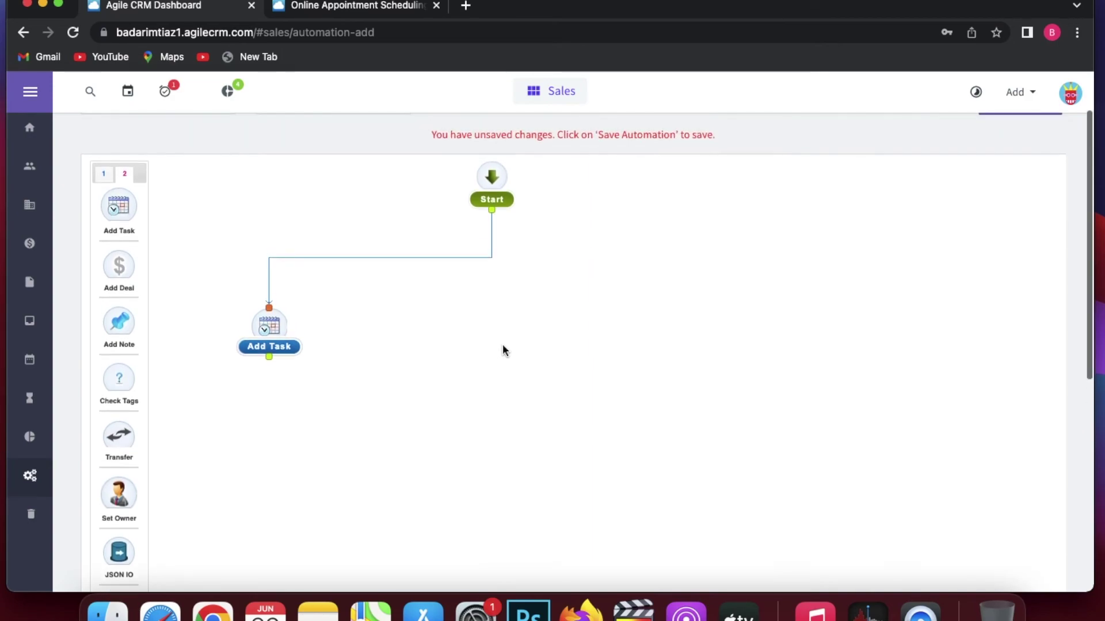
{"action": "scroll", "coordinate": [503, 350], "scroll_direction": "up", "scroll_amount": 3}
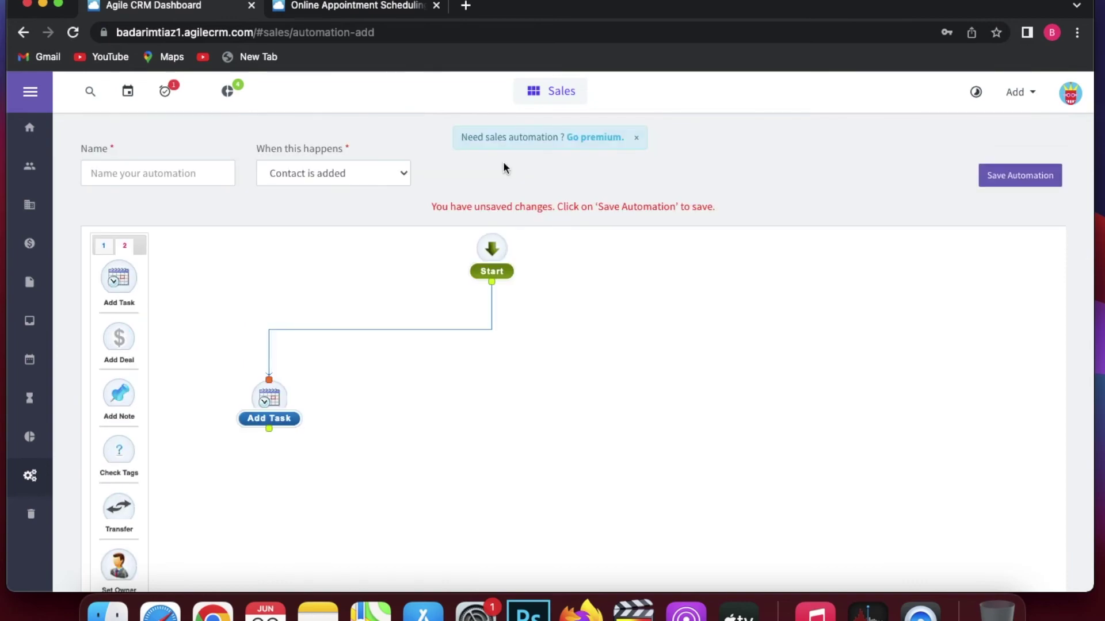
Close the automation editor without saving and go back to the Sales home dashboard.
{"action": "left_click", "coordinate": [544, 104]}
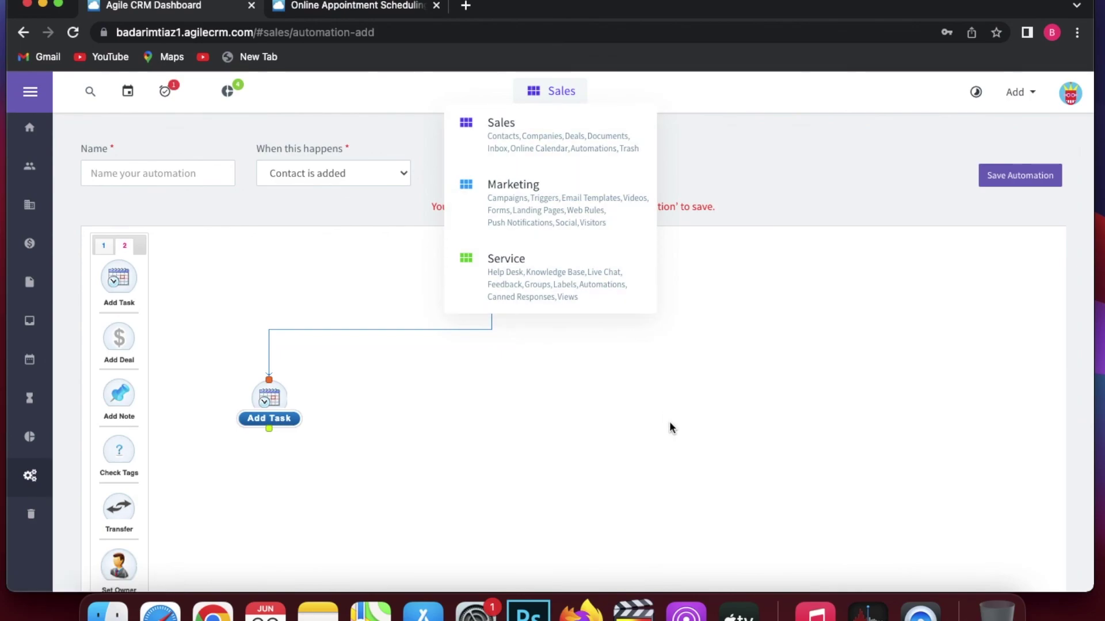
{"action": "left_click", "coordinate": [33, 128]}
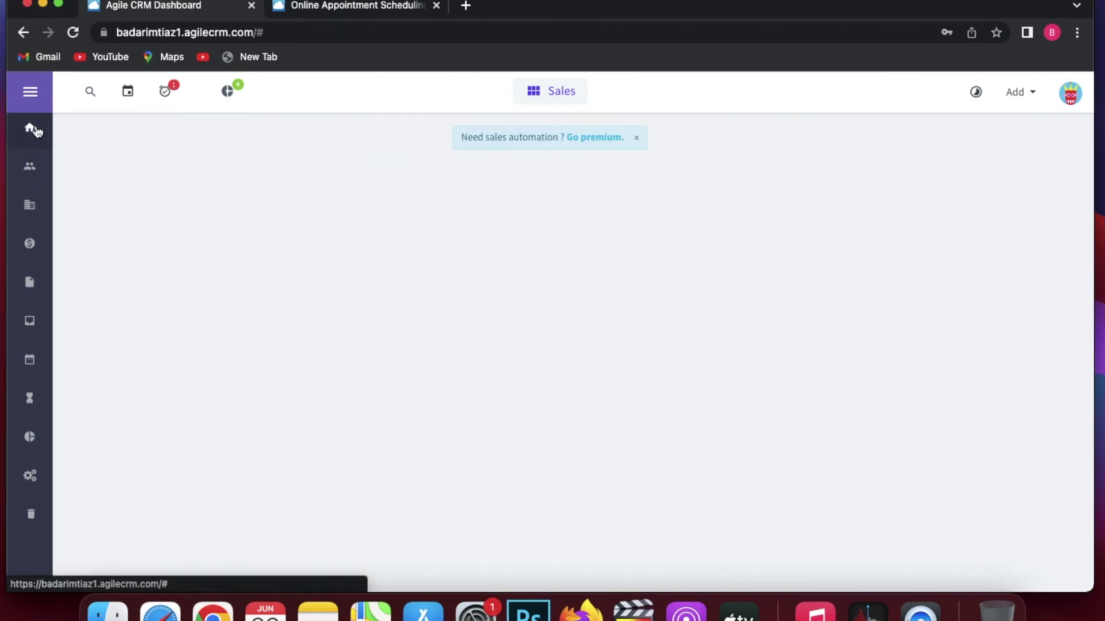